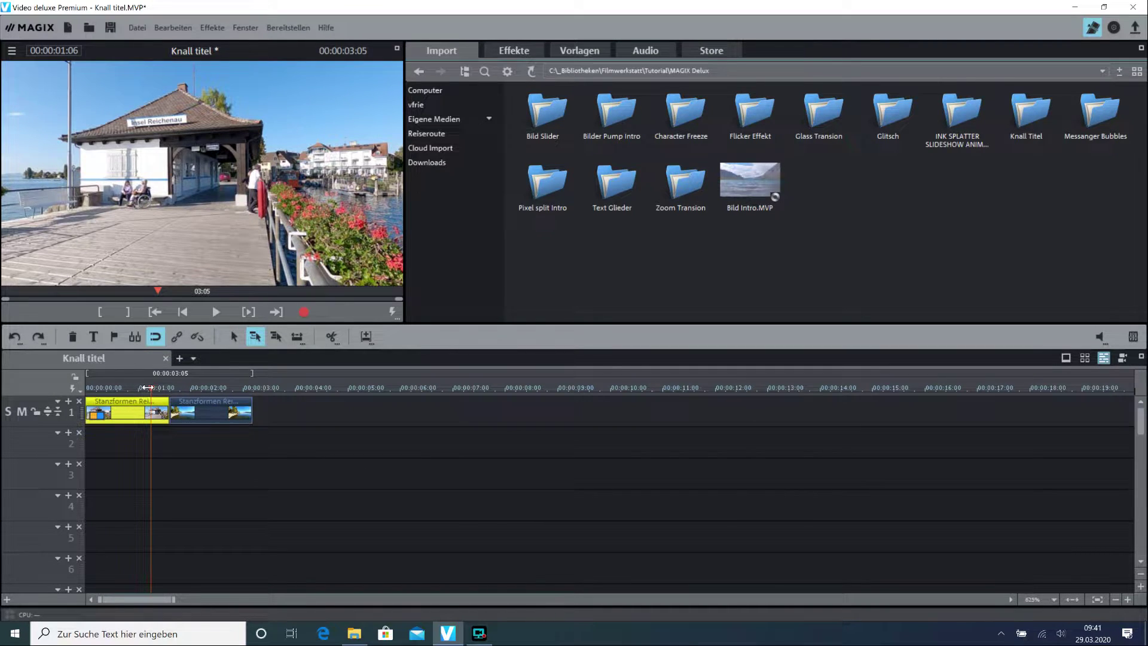
- Move the second clip to track 2 so it starts at 00:00:01:05, and apply the Stanzformen video effect to it
mouse_move(149, 388)
left_mouse_down()
mouse_move(172, 389)
mouse_move(146, 387)
left_mouse_up()
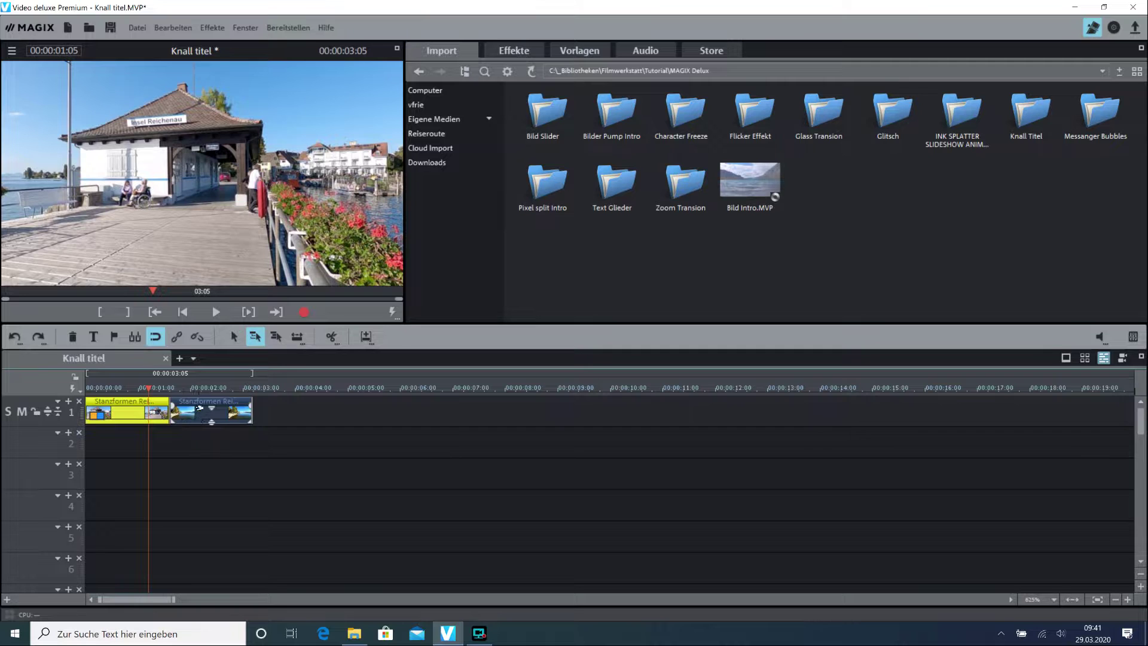
left_click_drag(198, 409, 181, 435)
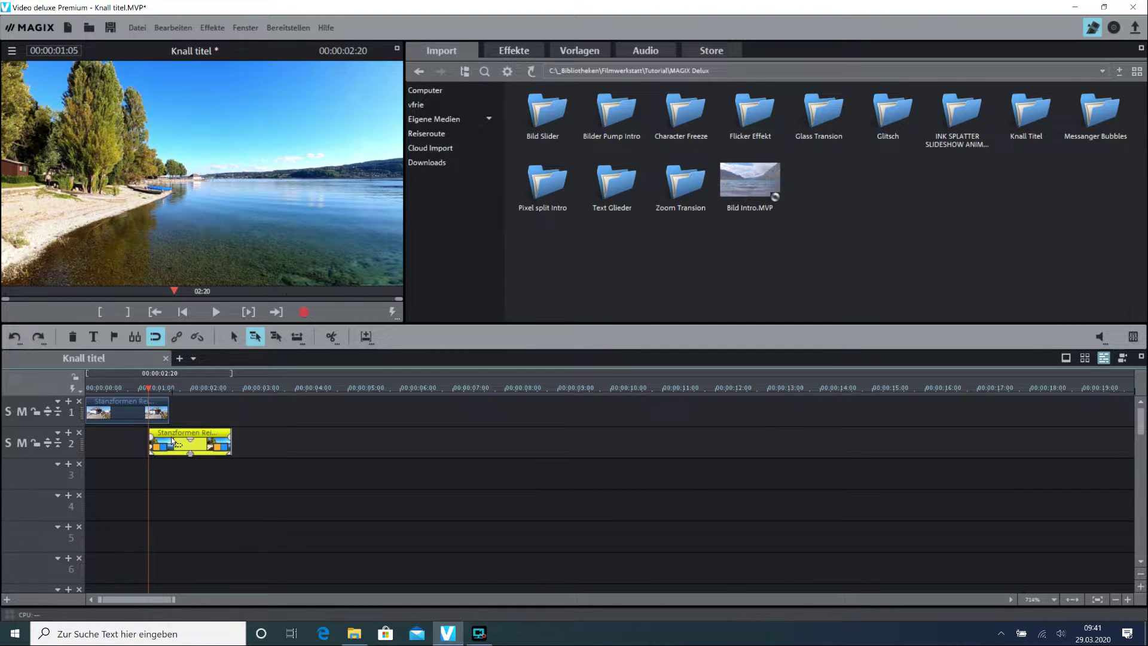
left_click(511, 49)
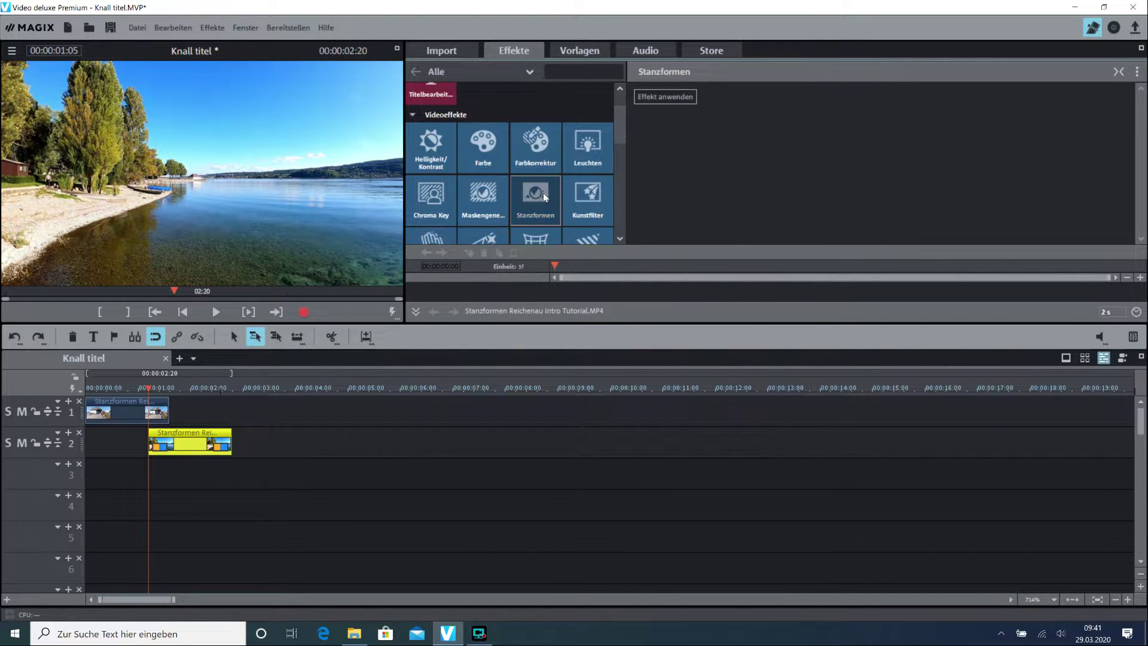
left_click(179, 436)
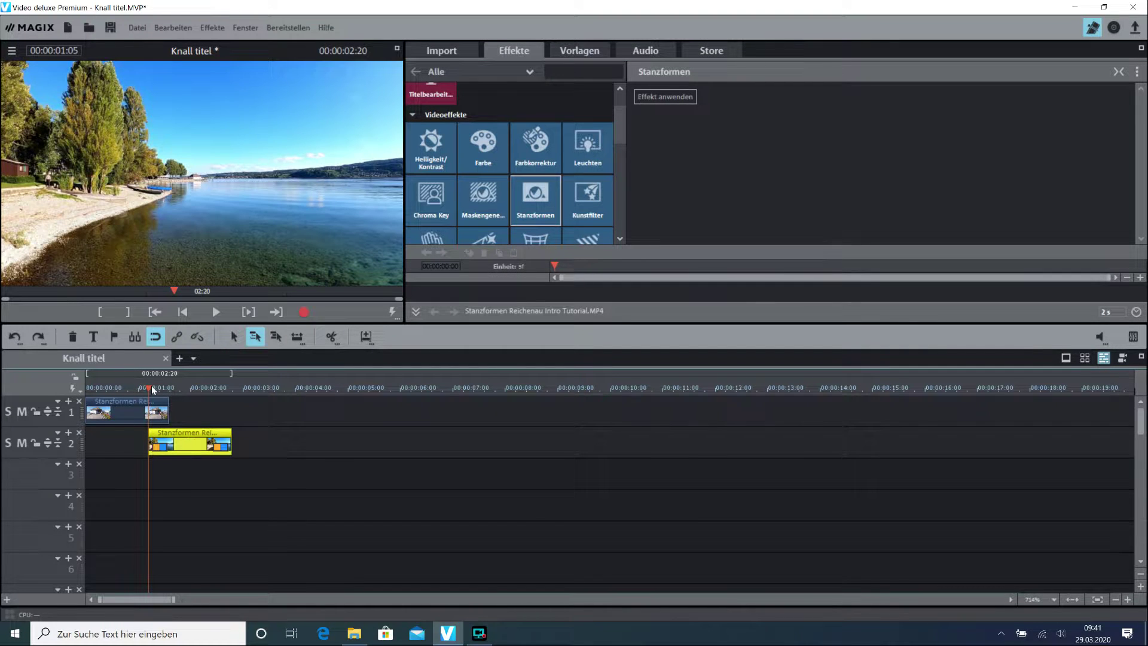
left_click(667, 96)
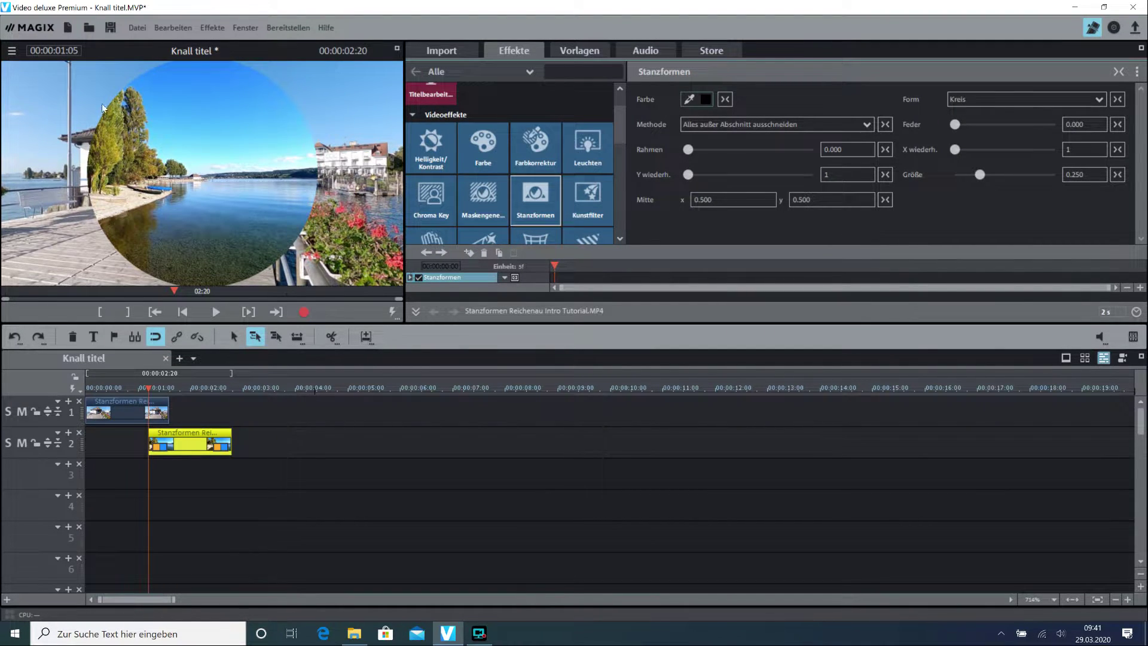
- Try the Abschnitt ausschneiden method with a Größe of 0.180, and switch back to Alles außer Abschnitt ausschneiden
mouse_move(174, 453)
mouse_move(124, 418)
left_click(865, 124)
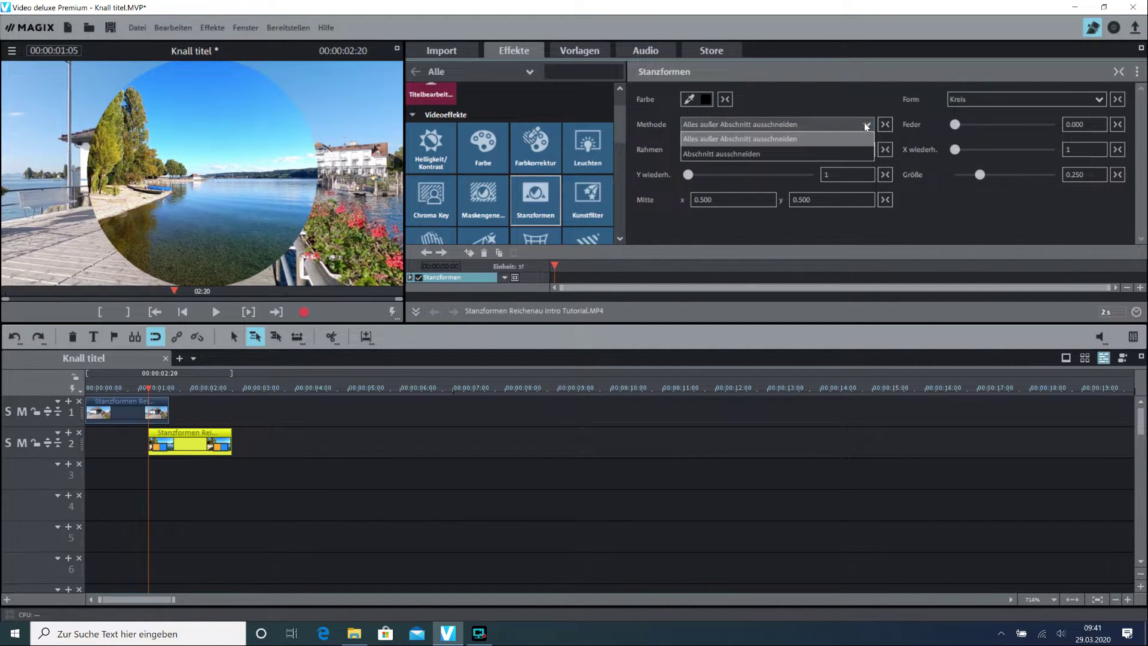
left_click(829, 162)
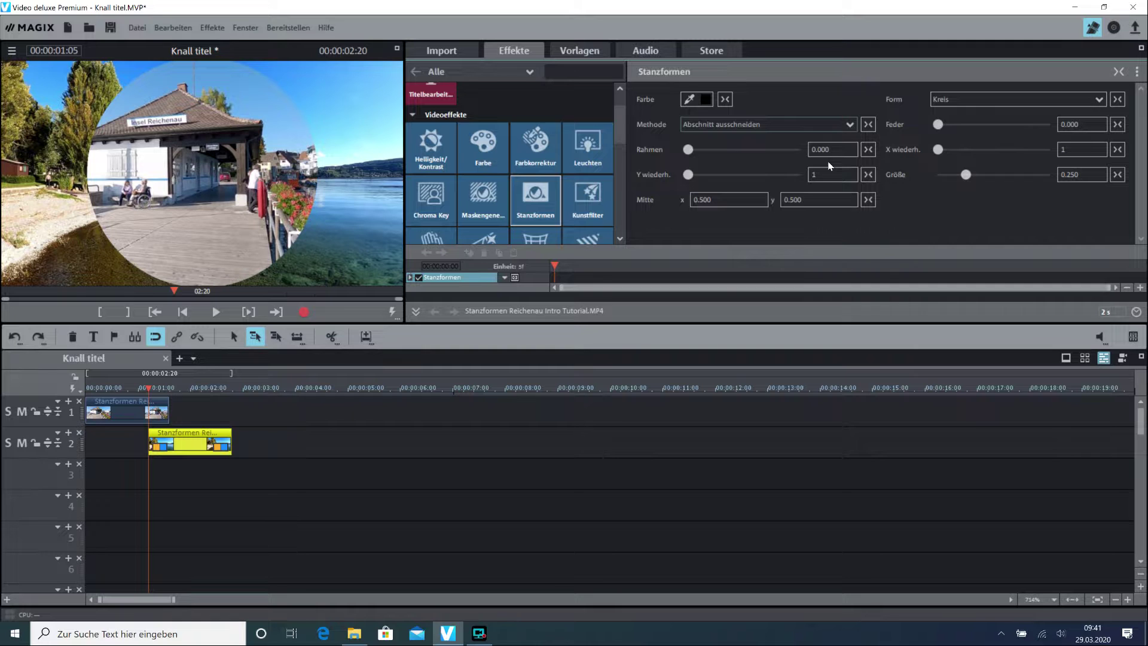
mouse_move(965, 175)
left_mouse_down()
mouse_move(932, 187)
mouse_move(1032, 152)
mouse_move(930, 190)
mouse_move(959, 182)
left_mouse_up()
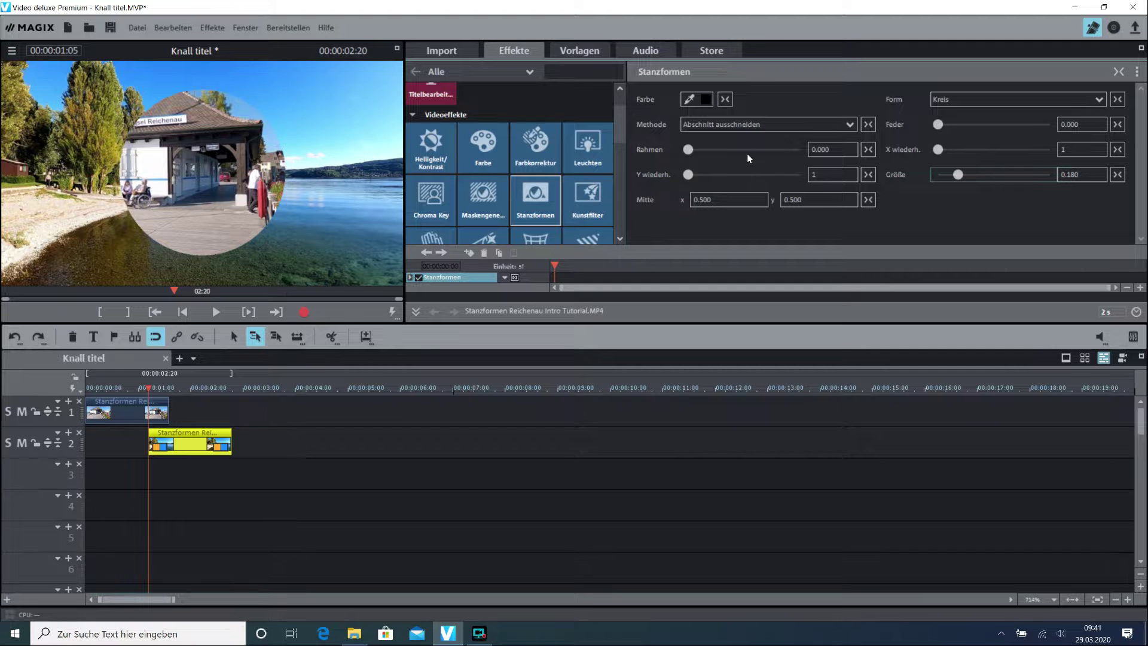
left_click(752, 125)
left_click(754, 139)
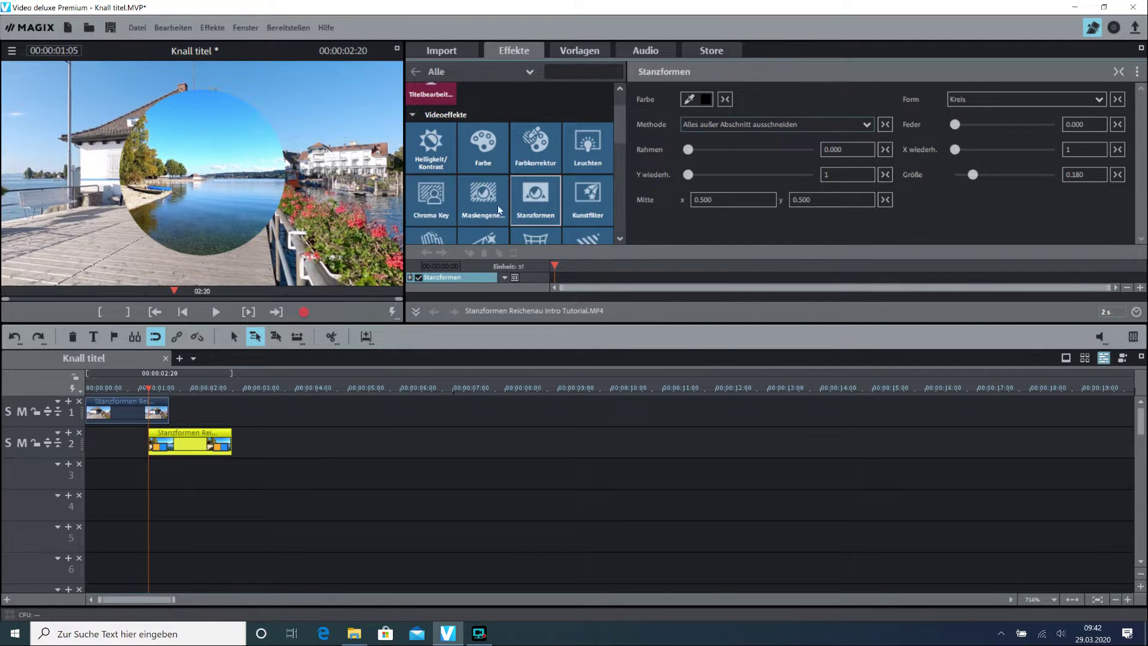
- Try the cut-out shapes Raute and Pfeilspitze umgekehrt, and set the shape back to Kreis
left_click(1101, 101)
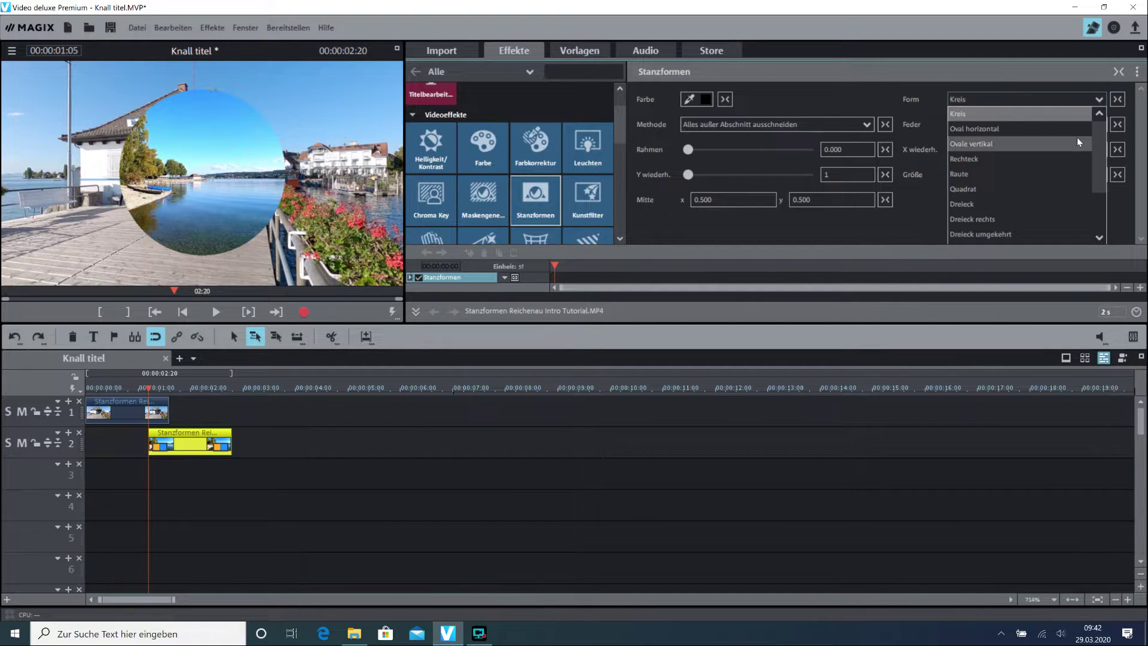
left_click(1071, 173)
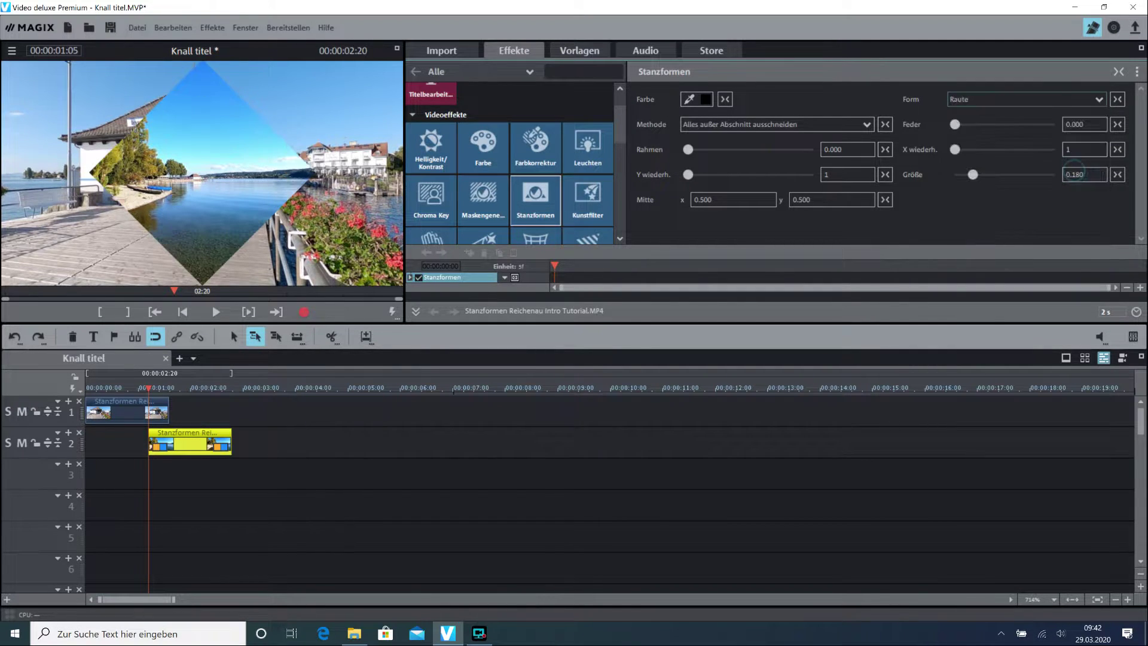
left_click(1102, 106)
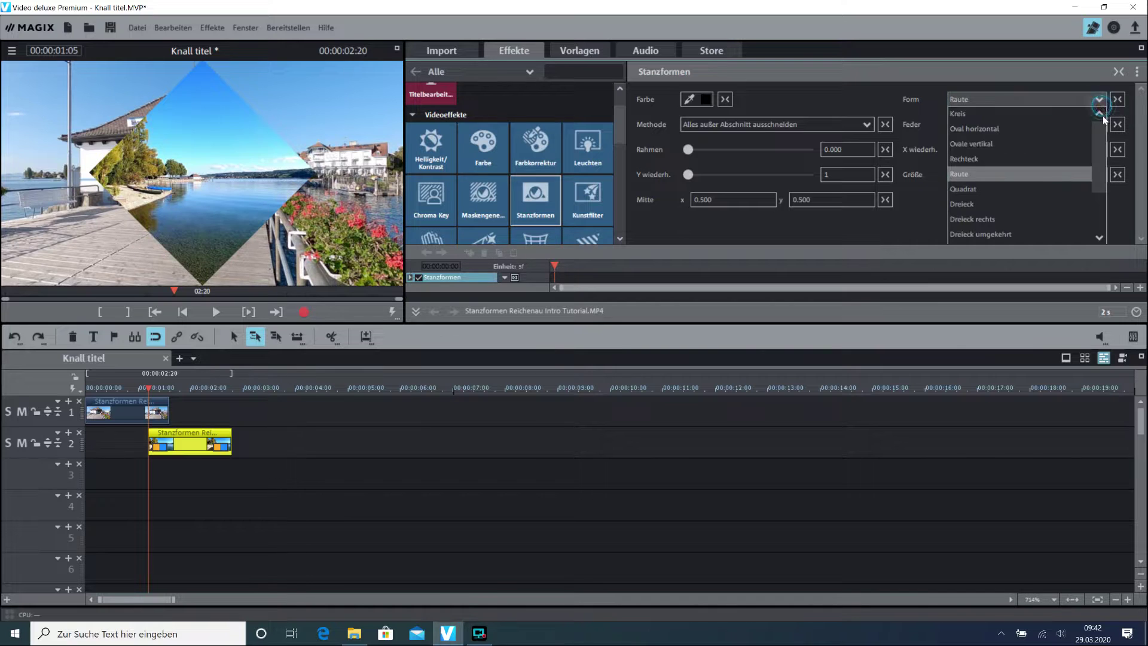
left_click_drag(1099, 182, 1099, 188)
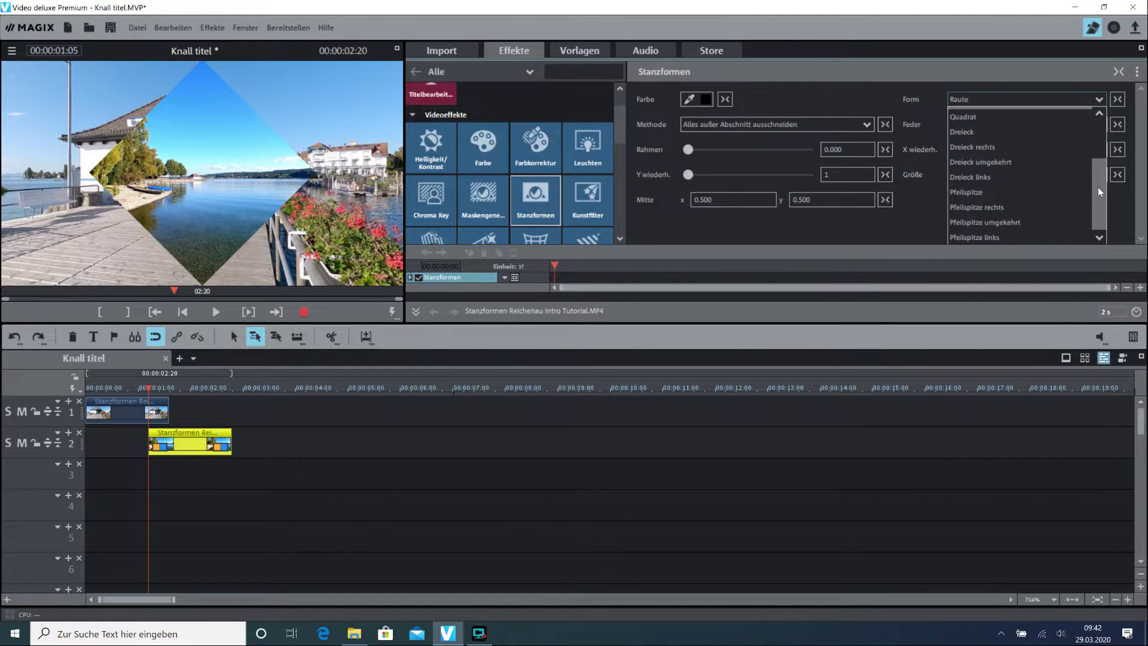
left_click(1046, 221)
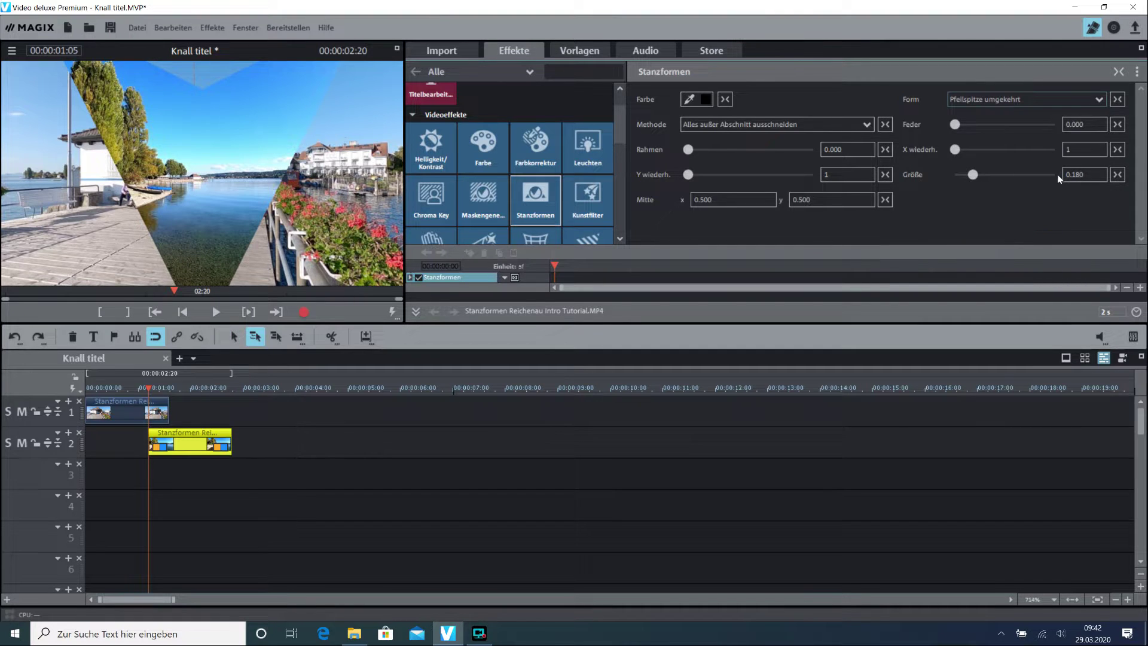
left_click(1100, 102)
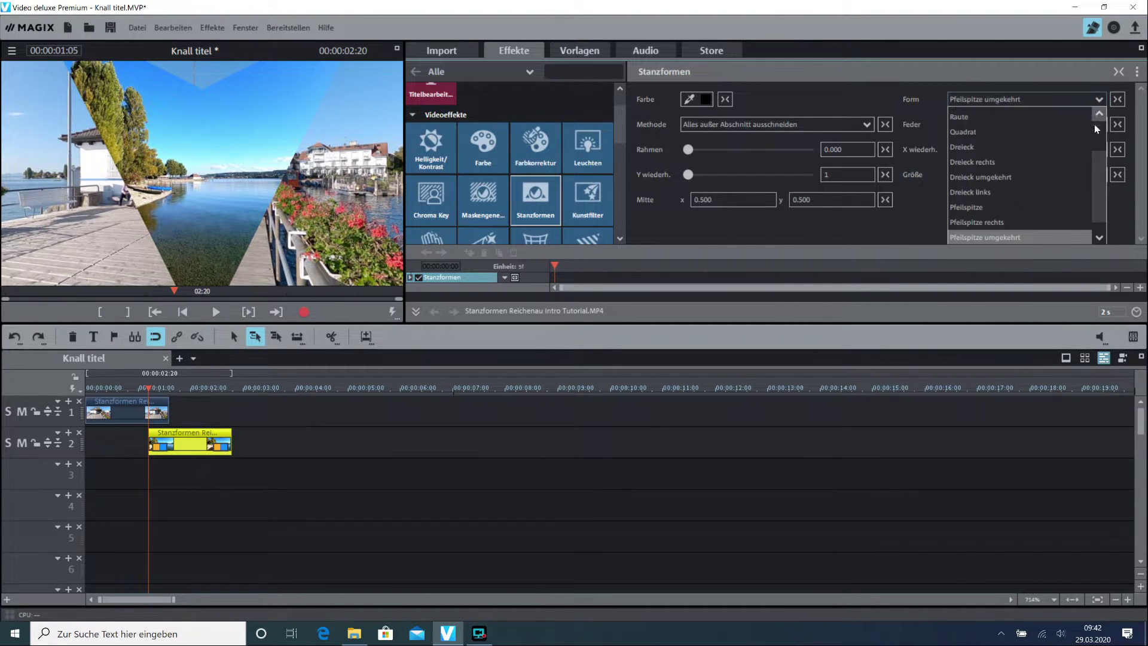
left_click_drag(1100, 154, 1096, 108)
left_click(1060, 123)
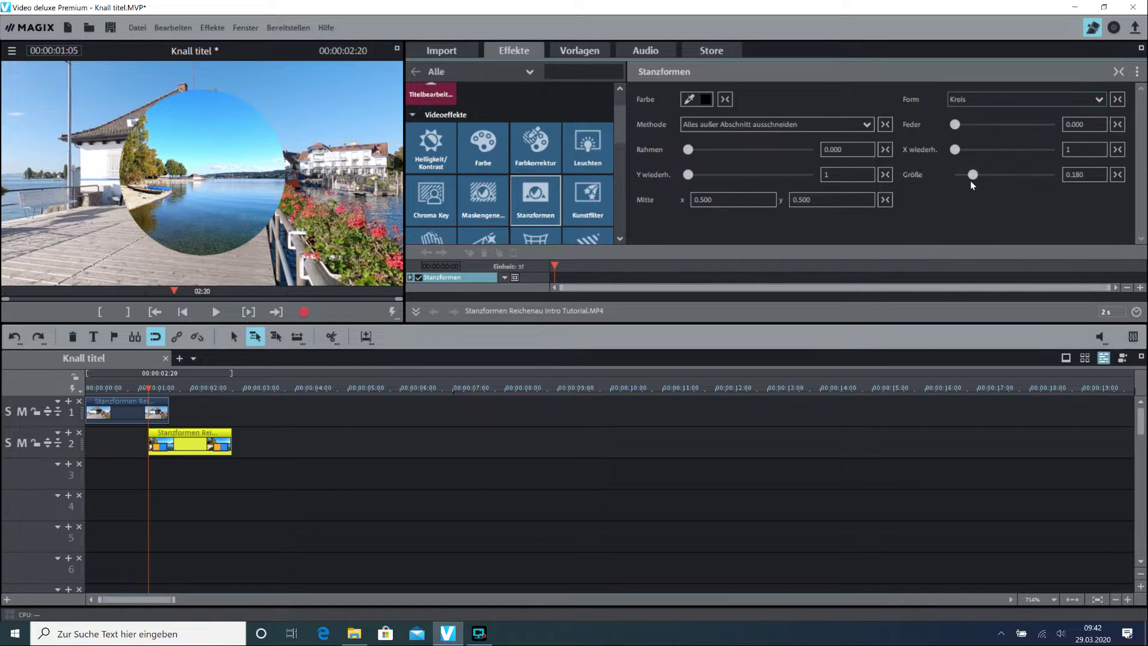
- Reduce the circle's Größe to 0.107 and set both the X and Y repetitions to 5
left_click_drag(972, 175, 967, 179)
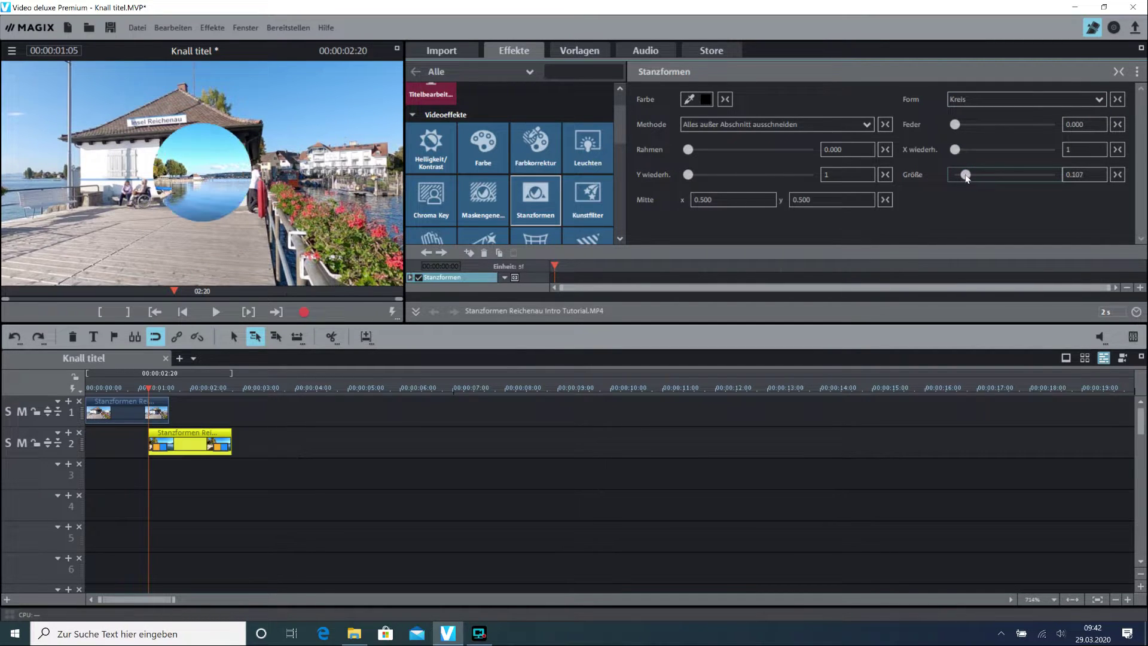
left_click(956, 127)
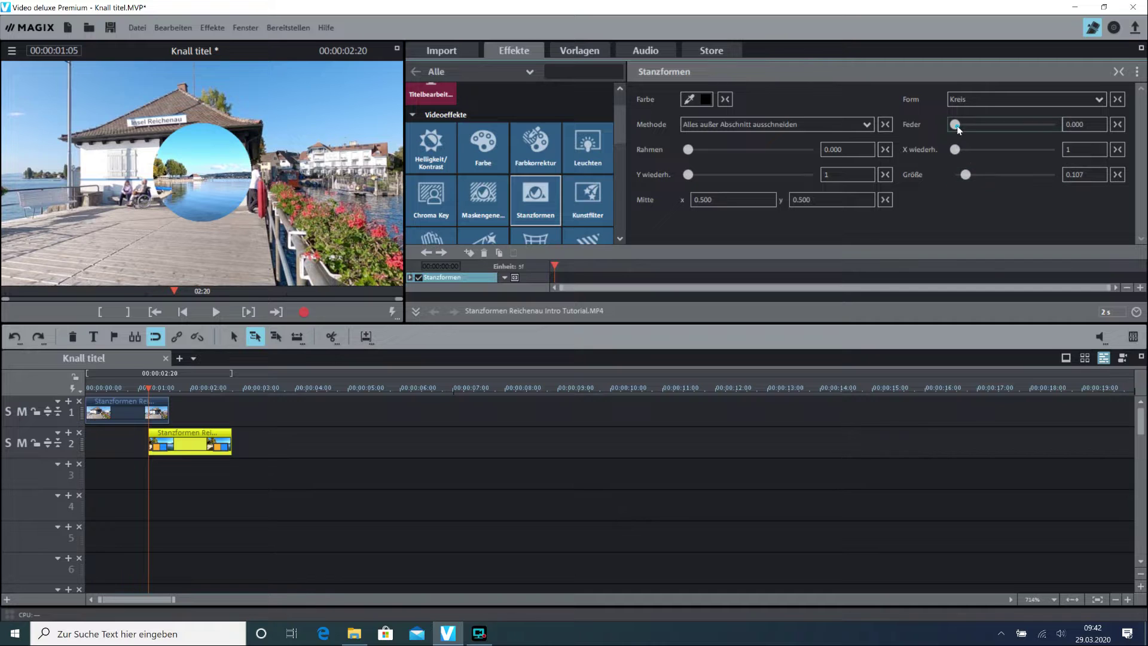
left_click_drag(958, 152, 1002, 149)
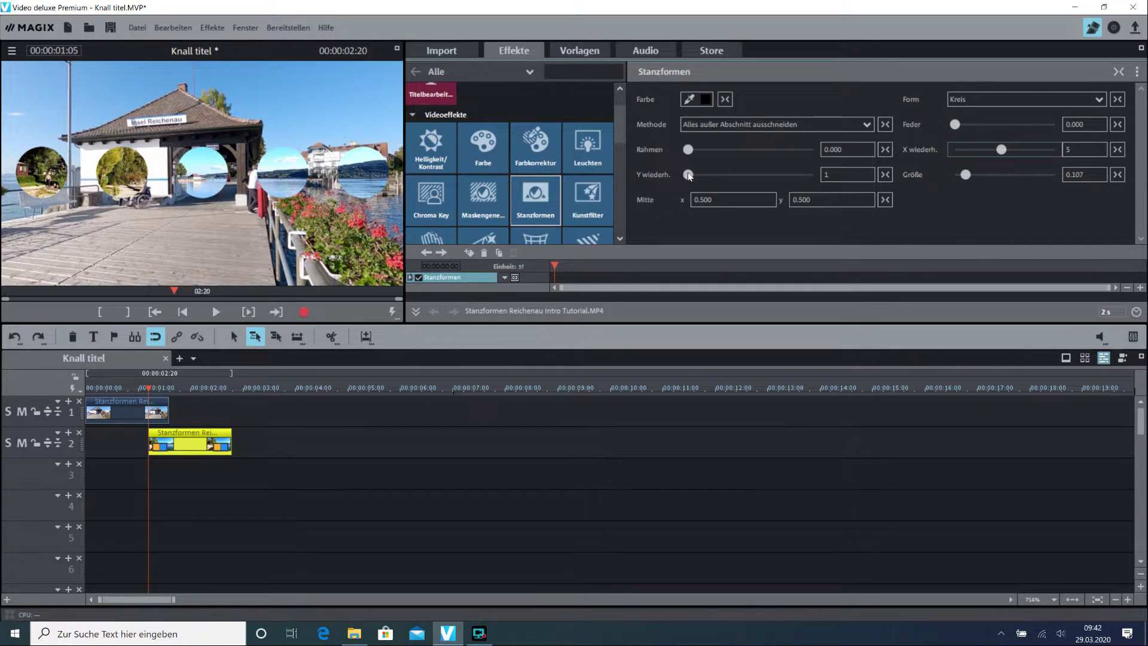
left_click_drag(689, 174, 739, 174)
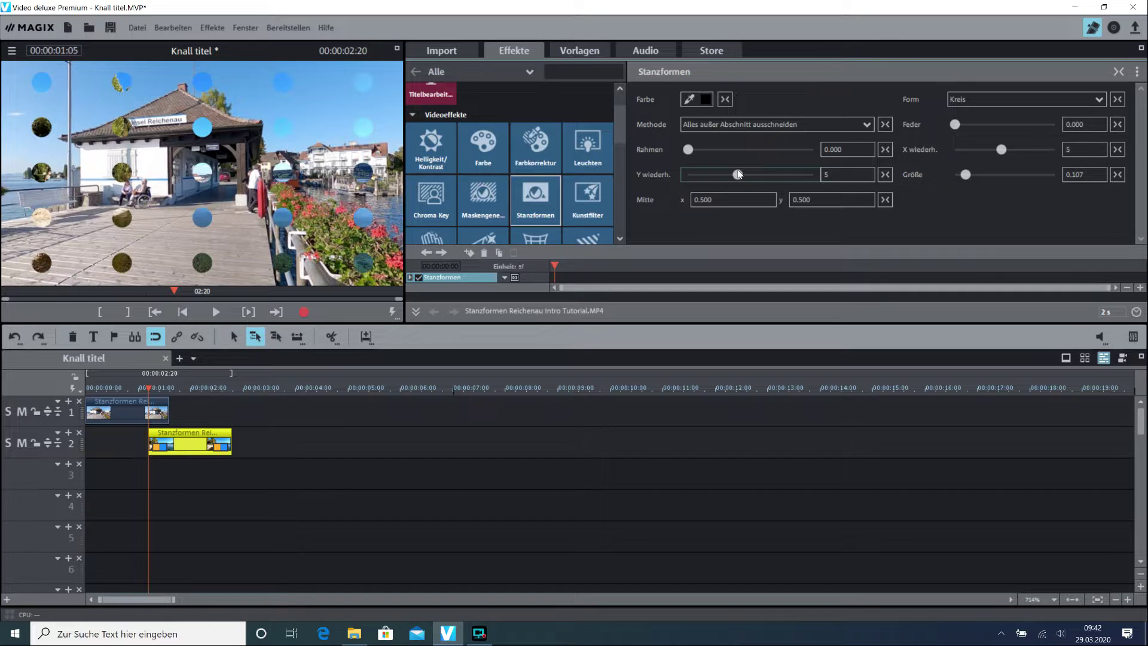
- Vary the Größe of the repeated circles to try the reveal, leaving it at 0.000
left_click(967, 175)
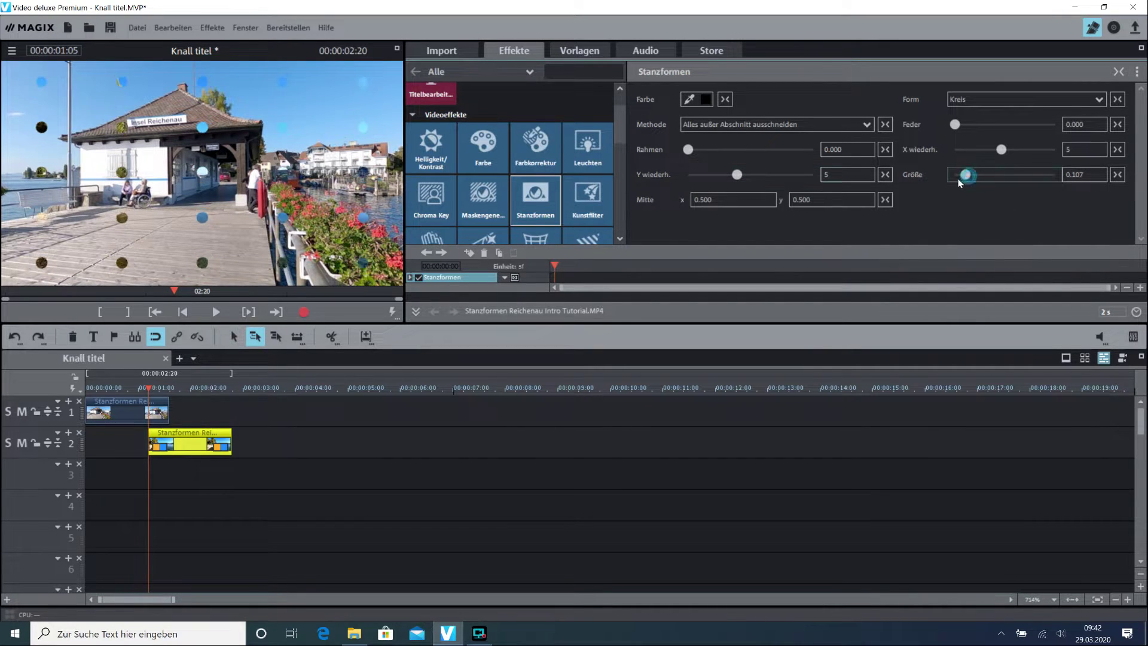
left_click_drag(974, 175, 925, 190)
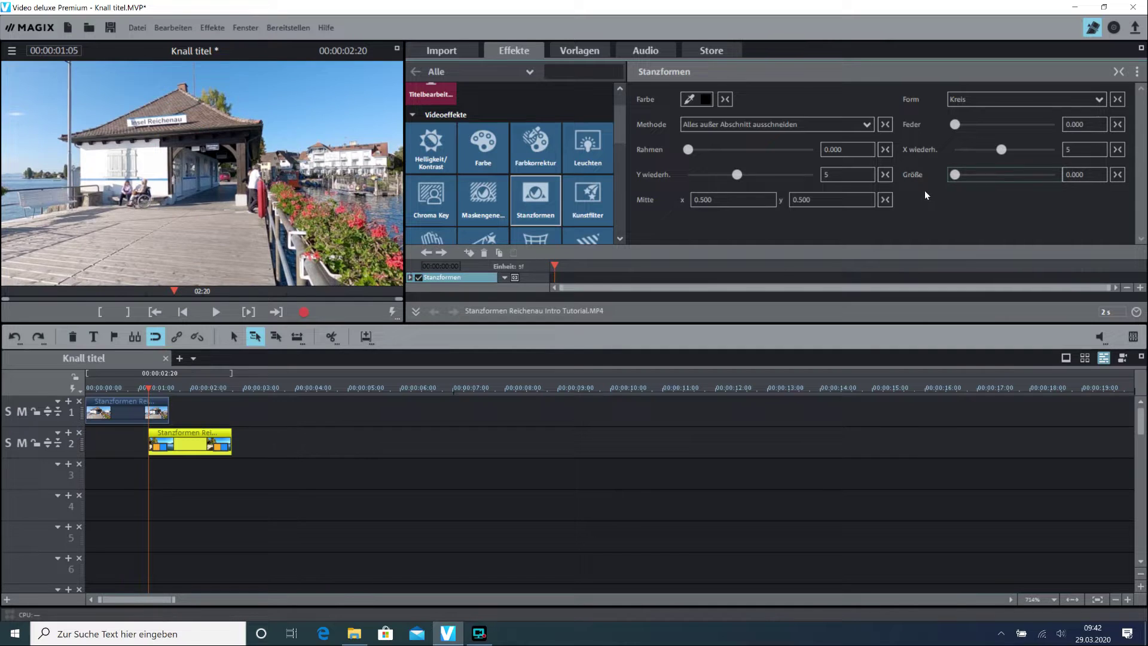
left_click(1051, 174)
left_click(951, 175)
- Reset the X and Y repetitions to 1 and enlarge the single circle to a Größe of 0.126
left_click_drag(1002, 153, 943, 153)
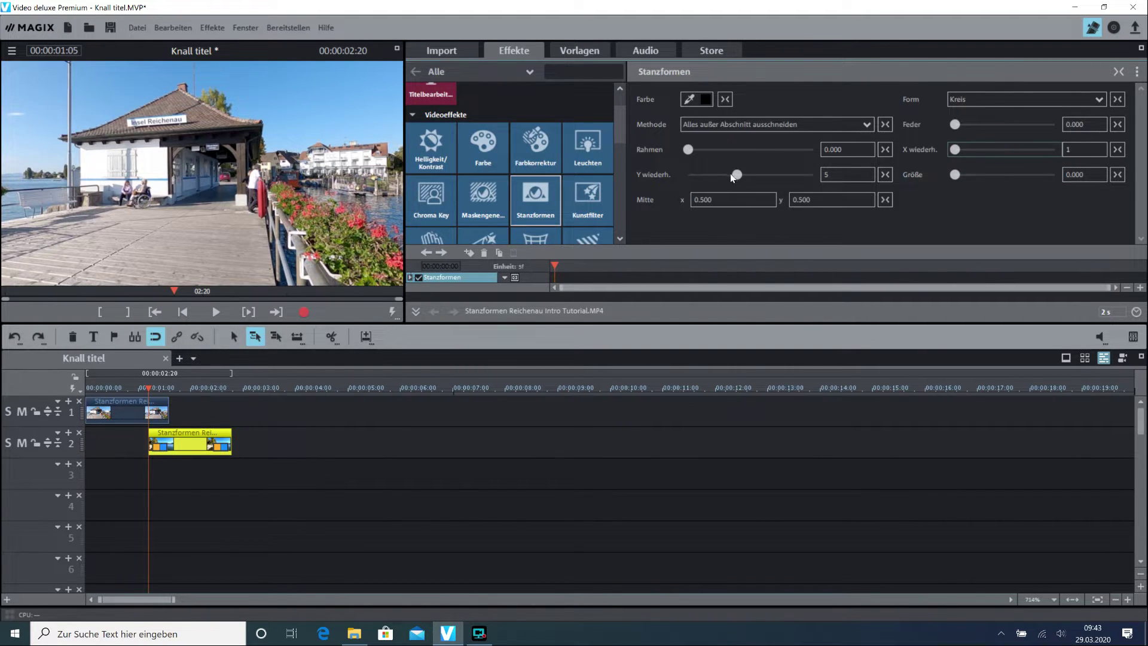
left_click_drag(734, 175, 670, 178)
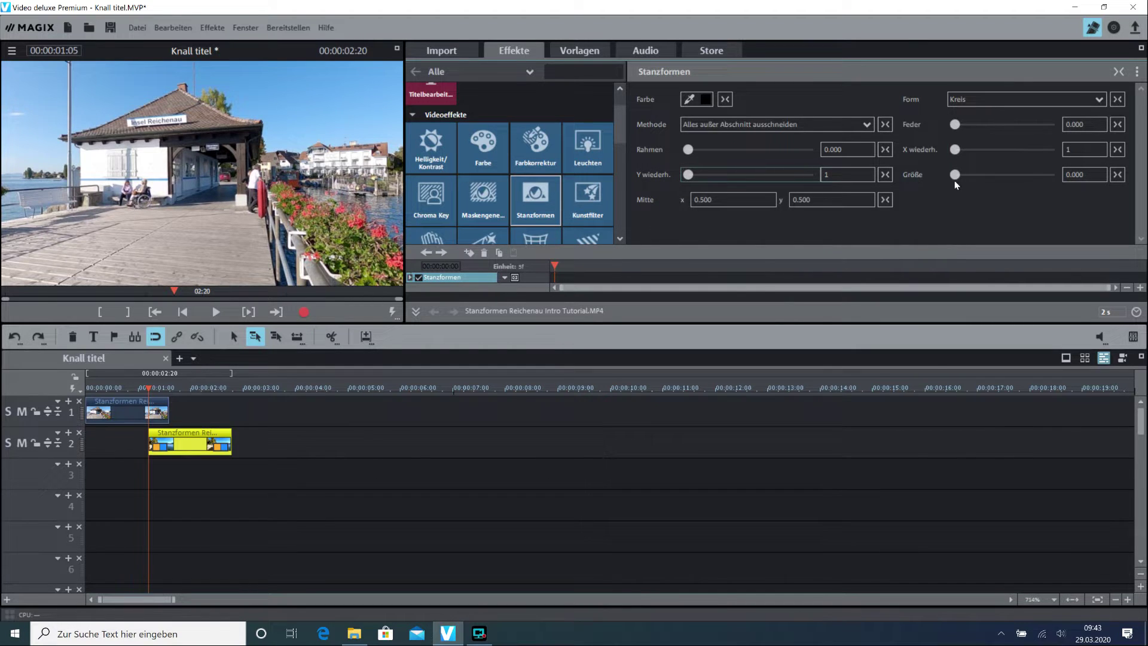
left_click_drag(956, 175, 968, 176)
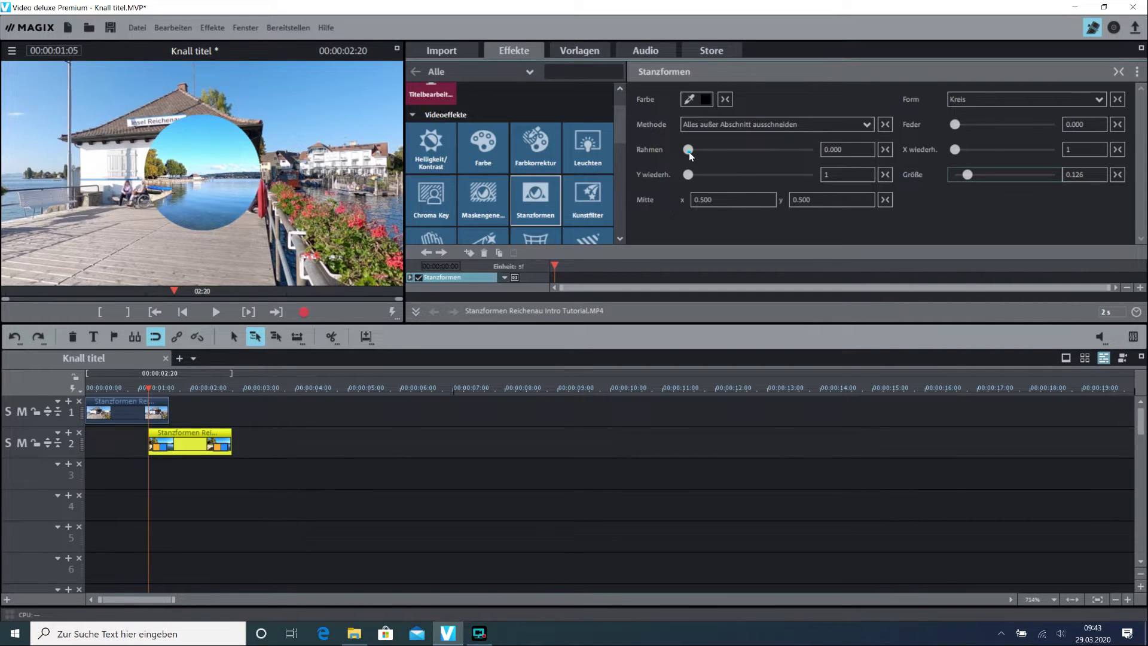
- Give the circle a Rahmen of 0.040 and colour it light blue by sampling the sky in the preview
left_click_drag(690, 153, 695, 153)
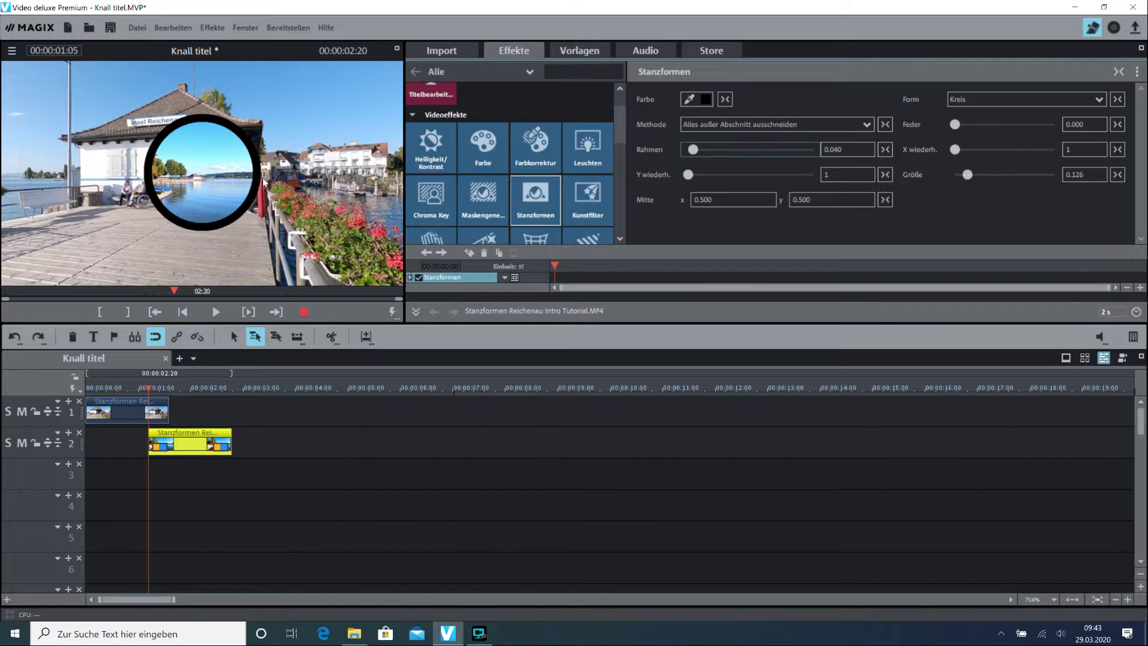
left_click(706, 100)
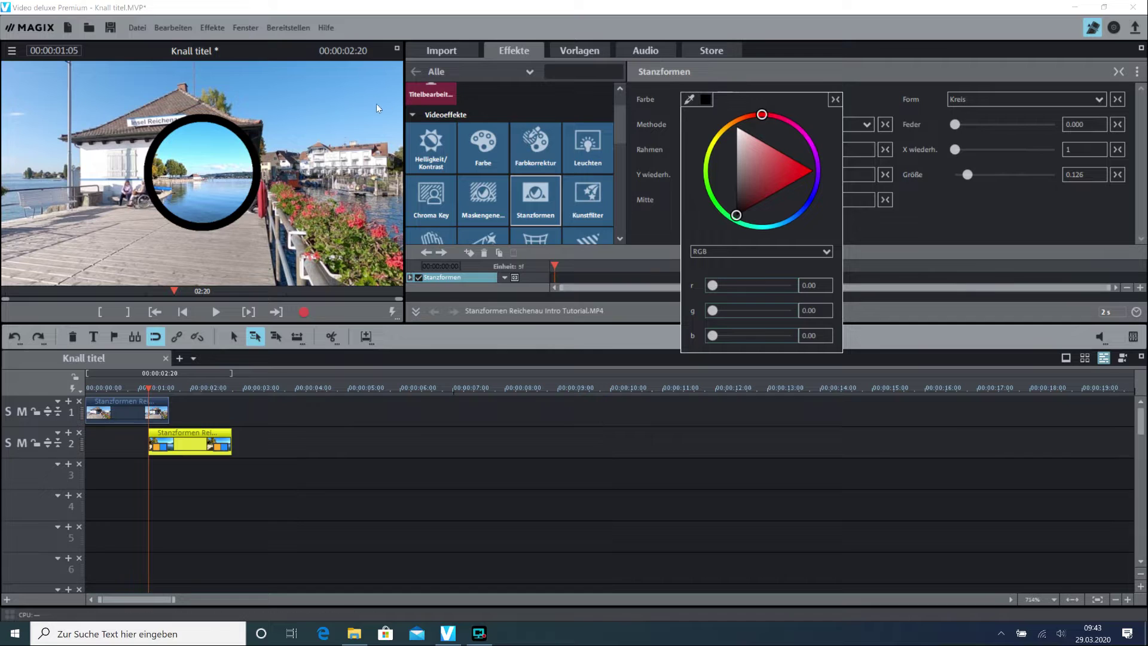
left_click(688, 99)
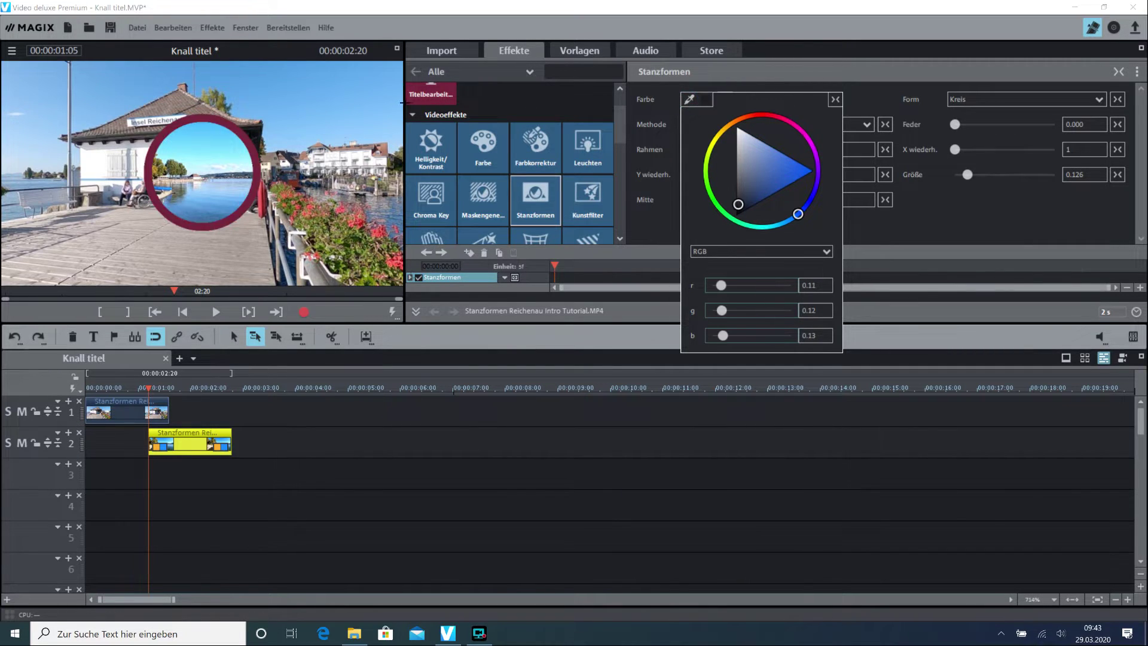
left_click(340, 106)
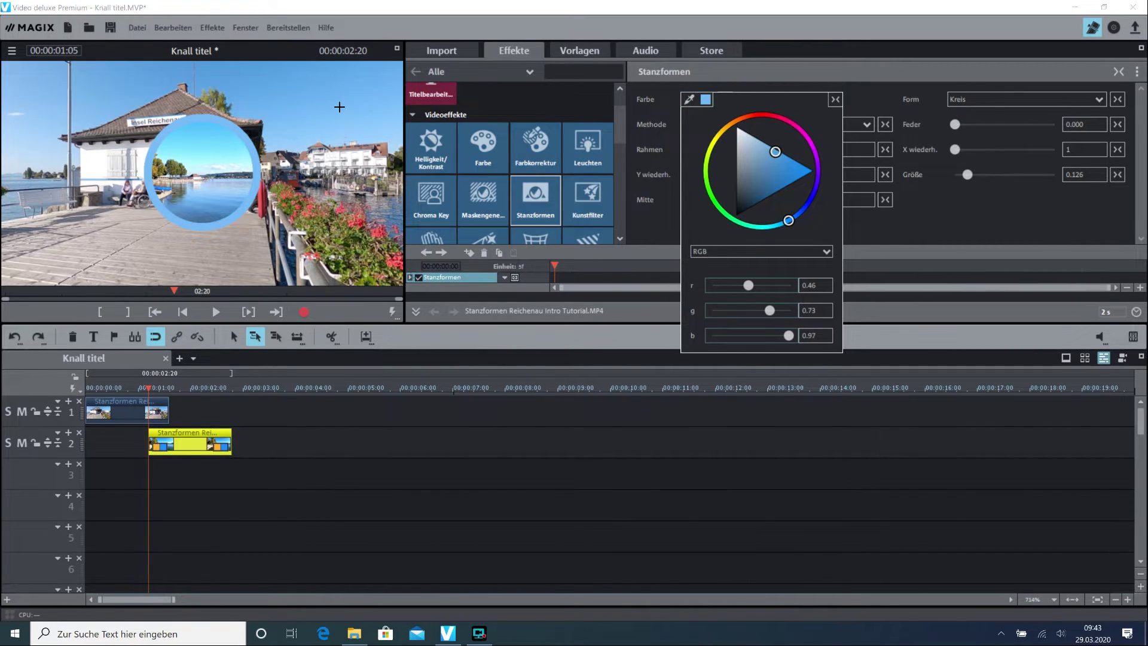
left_click(689, 100)
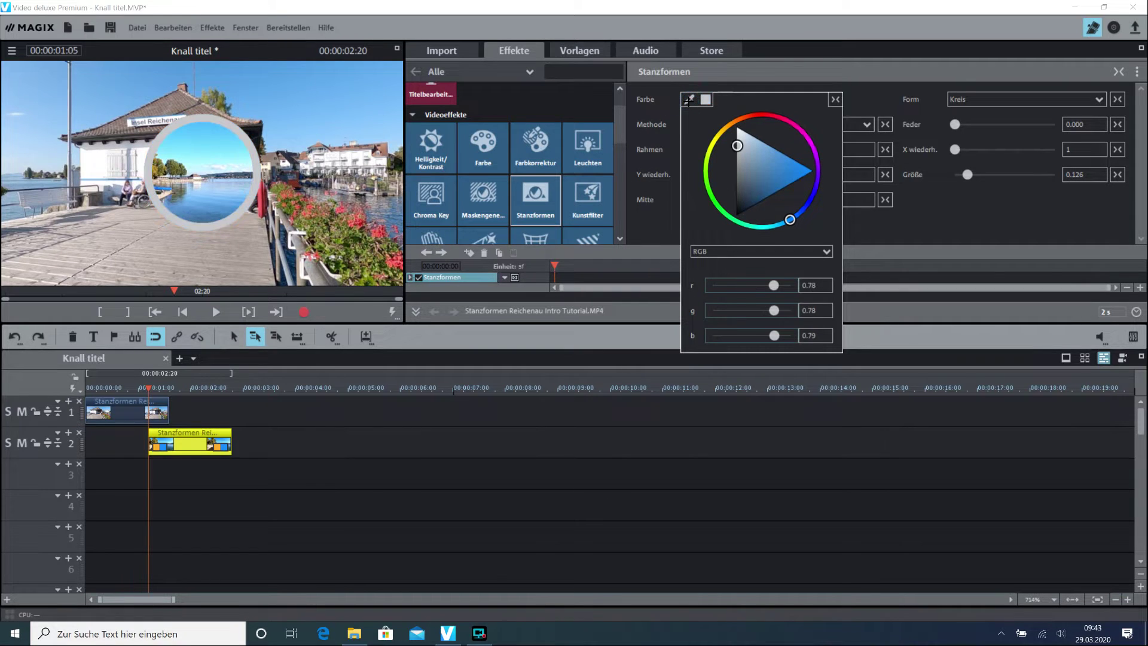
left_click(688, 100)
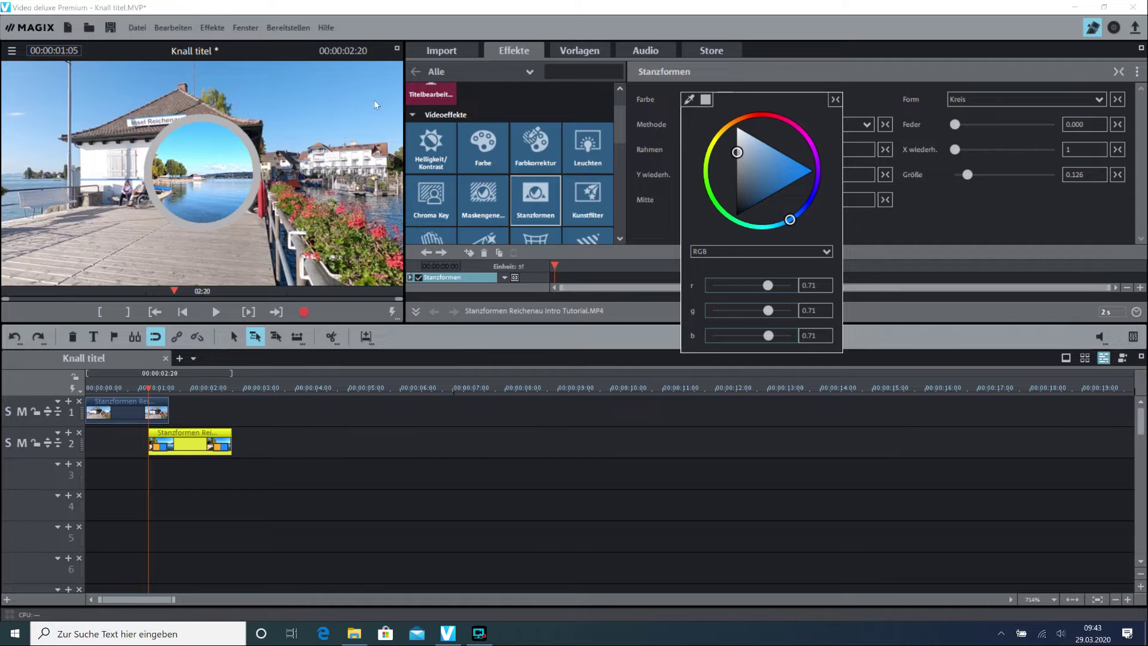
left_click(689, 100)
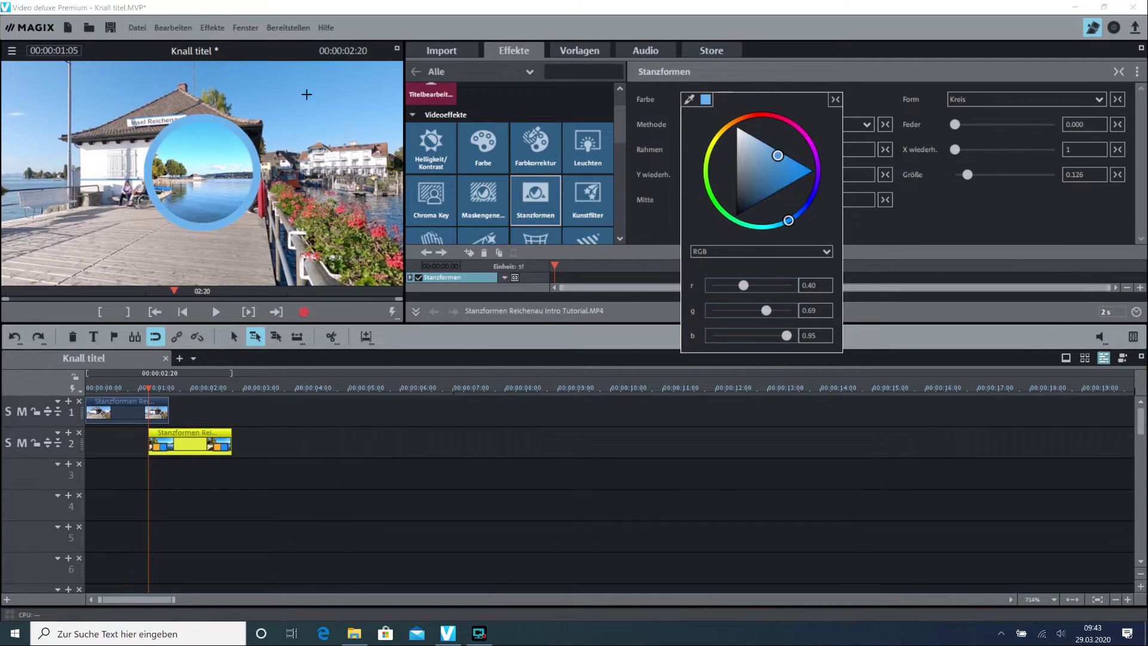
left_click(306, 95)
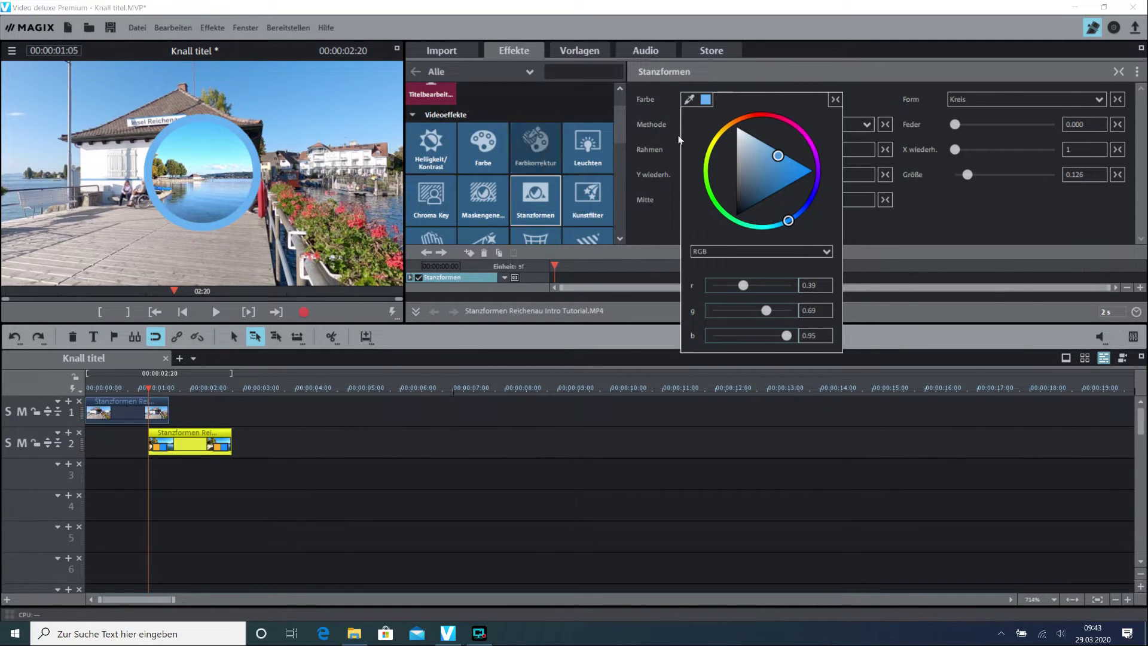
left_click(905, 226)
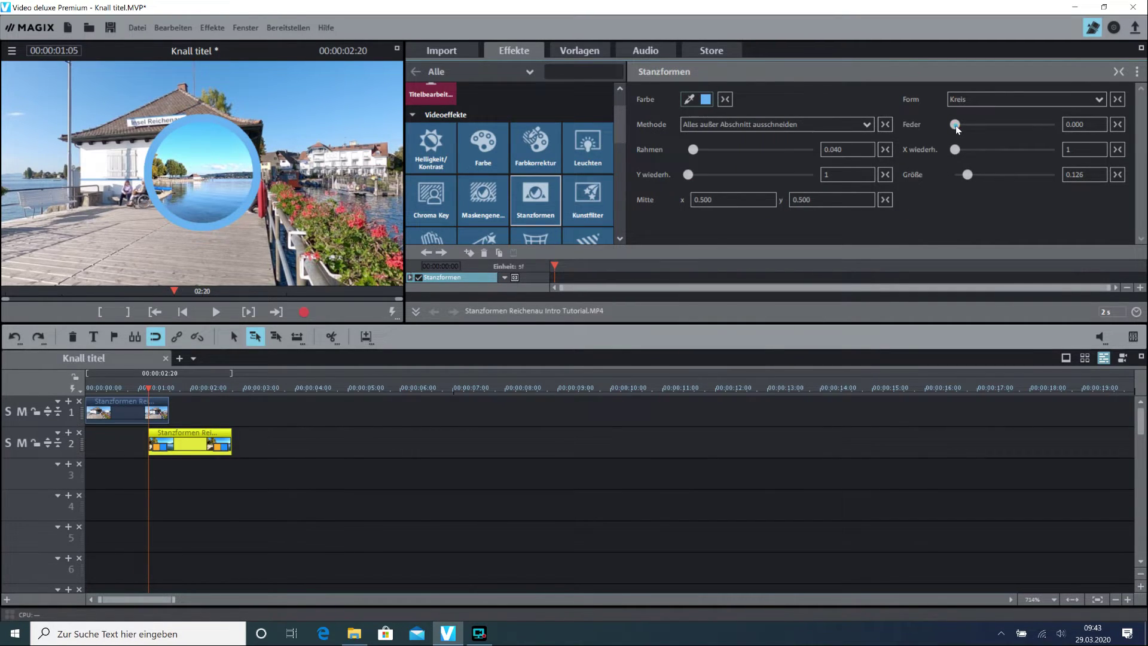
- Soften the edge of the framed circle with a Feder value of 0.428
left_click_drag(956, 127, 977, 125)
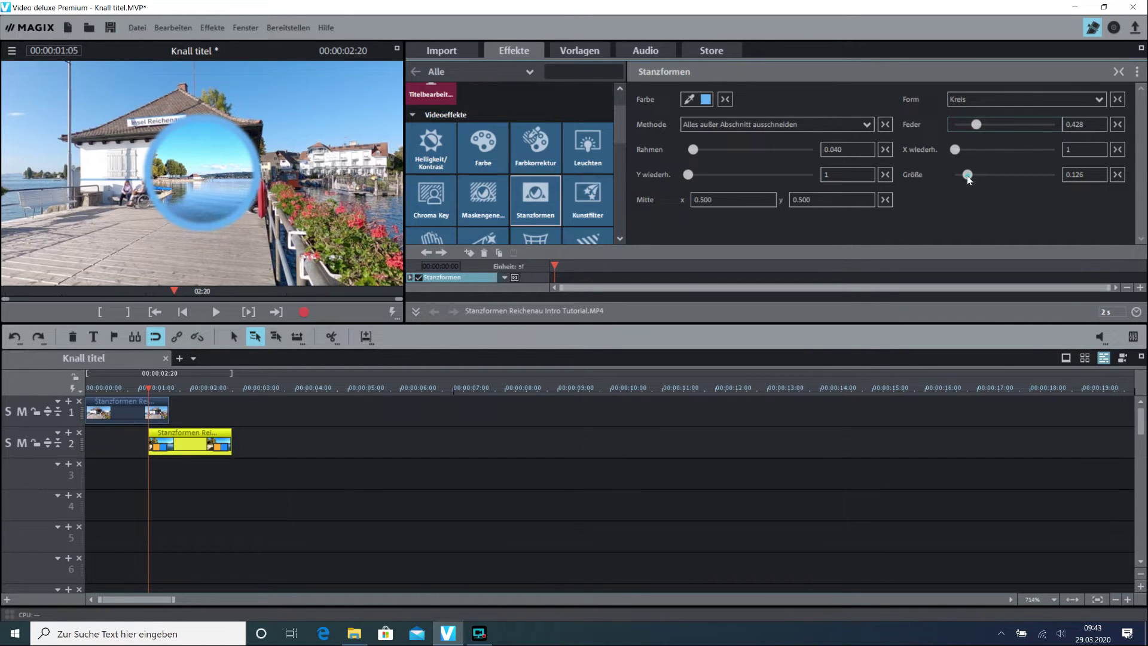
- Shrink the circle to a Größe of 0.000 and remove its frame by setting Rahmen to 0.000
left_click_drag(967, 177, 952, 196)
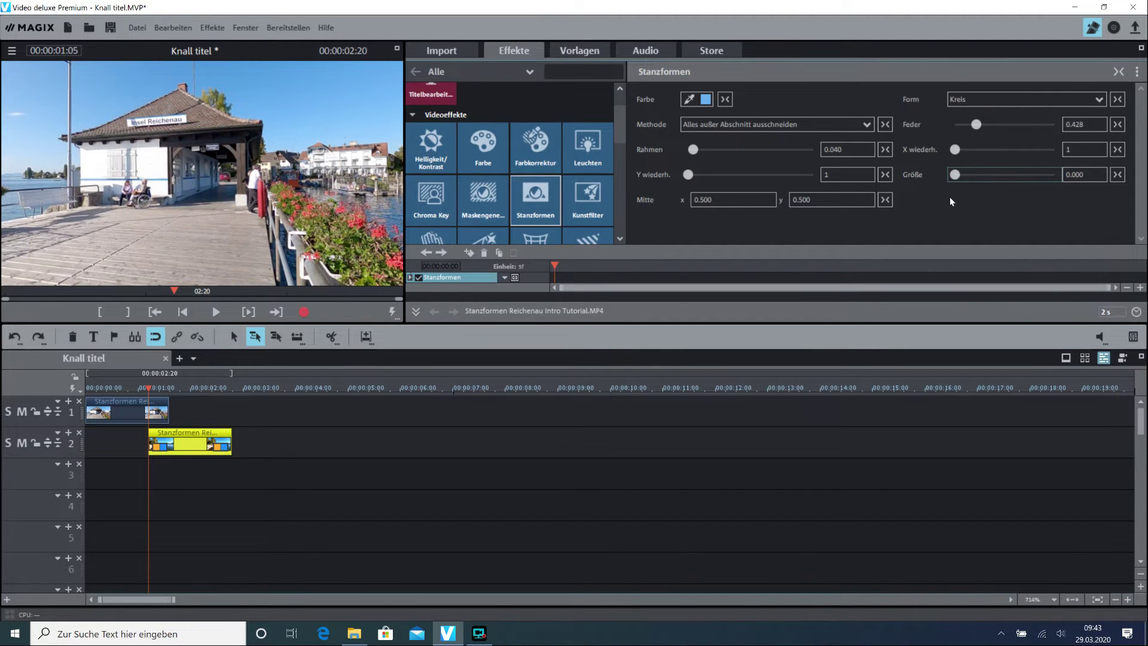
mouse_move(955, 196)
left_mouse_down()
mouse_move(996, 188)
mouse_move(949, 196)
left_mouse_up()
left_click_drag(697, 152, 685, 153)
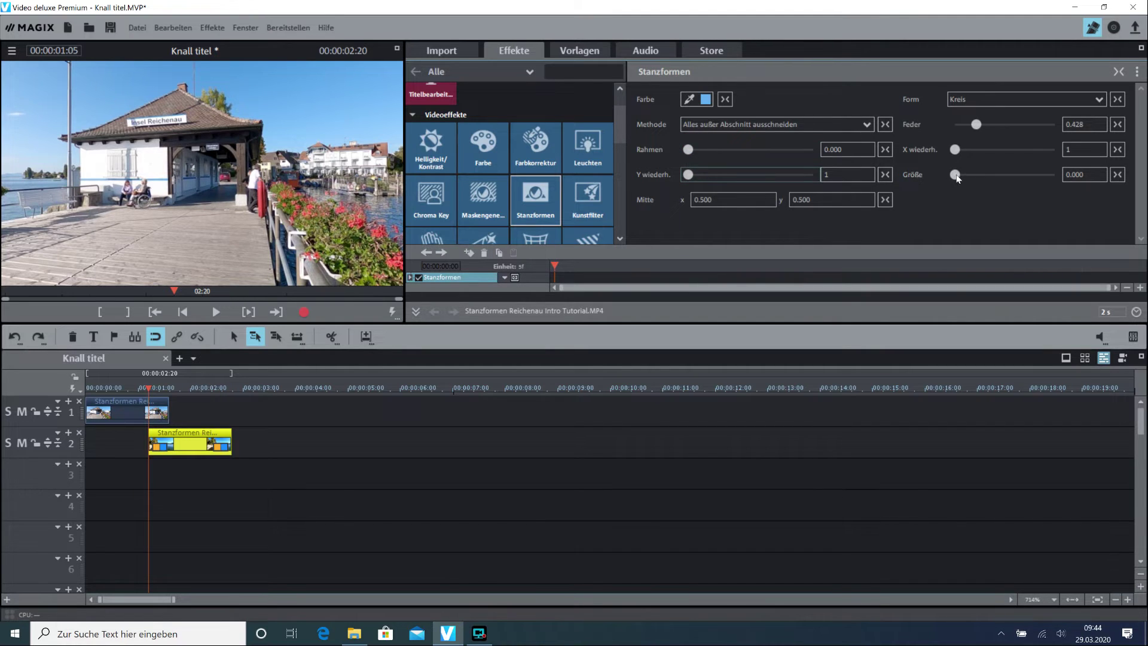
- Enlarge the circle to try Feder values of 0.000 and 2.000, leaving Feder at 0.541 and Größe at 0.000
left_click_drag(956, 174, 983, 177)
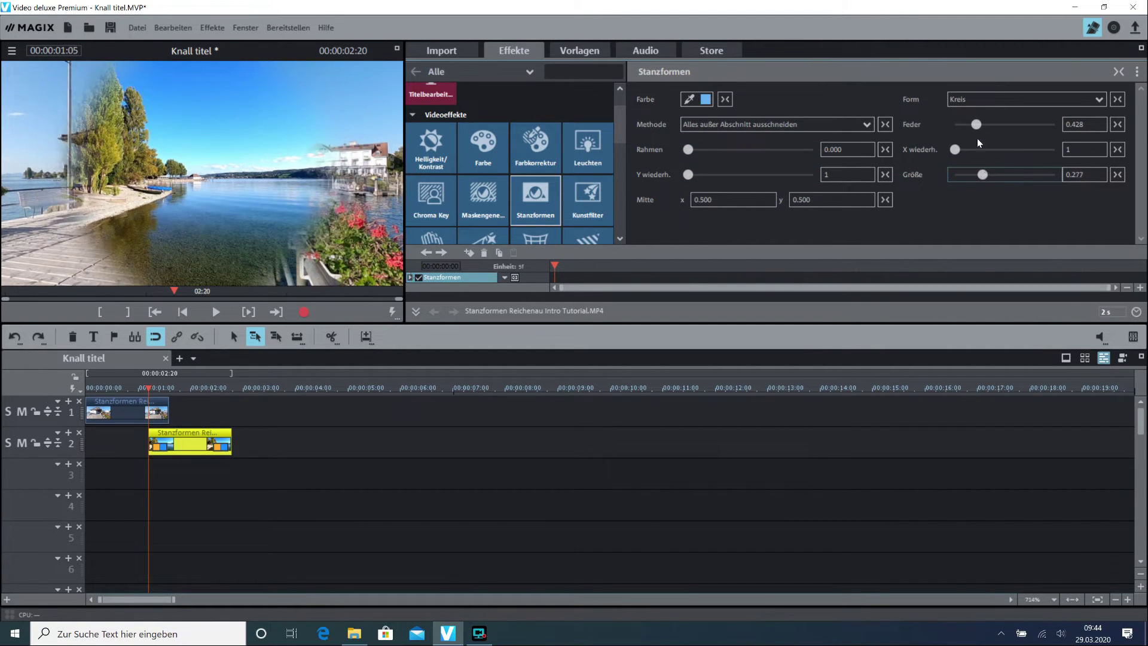
left_click_drag(977, 125, 941, 134)
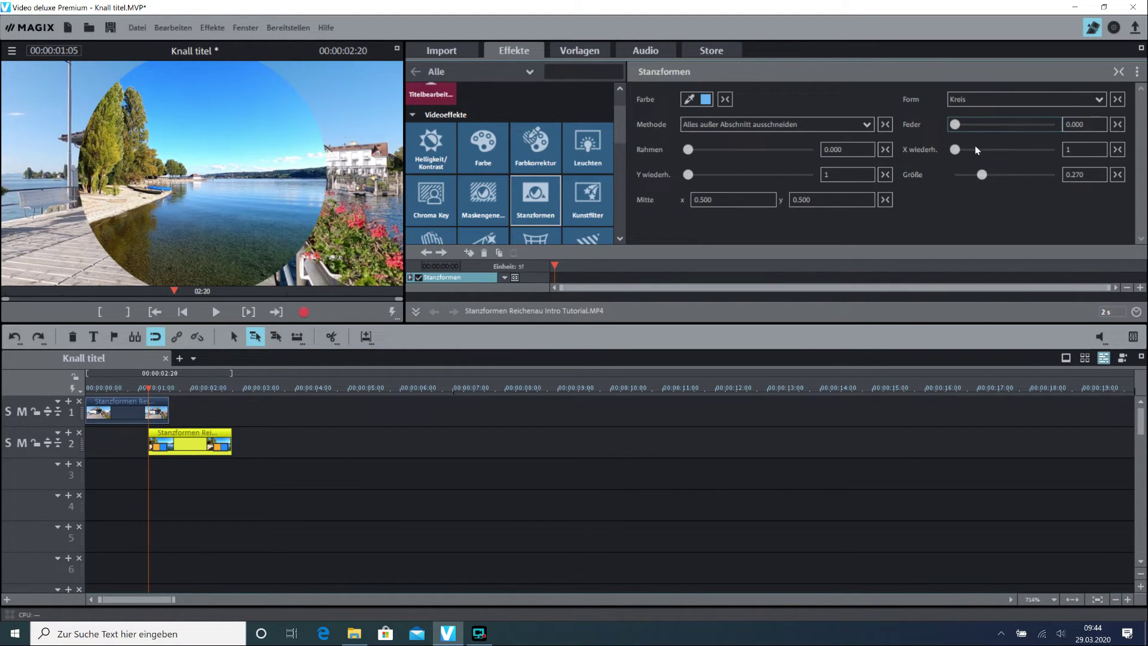
left_click_drag(972, 129, 1026, 116)
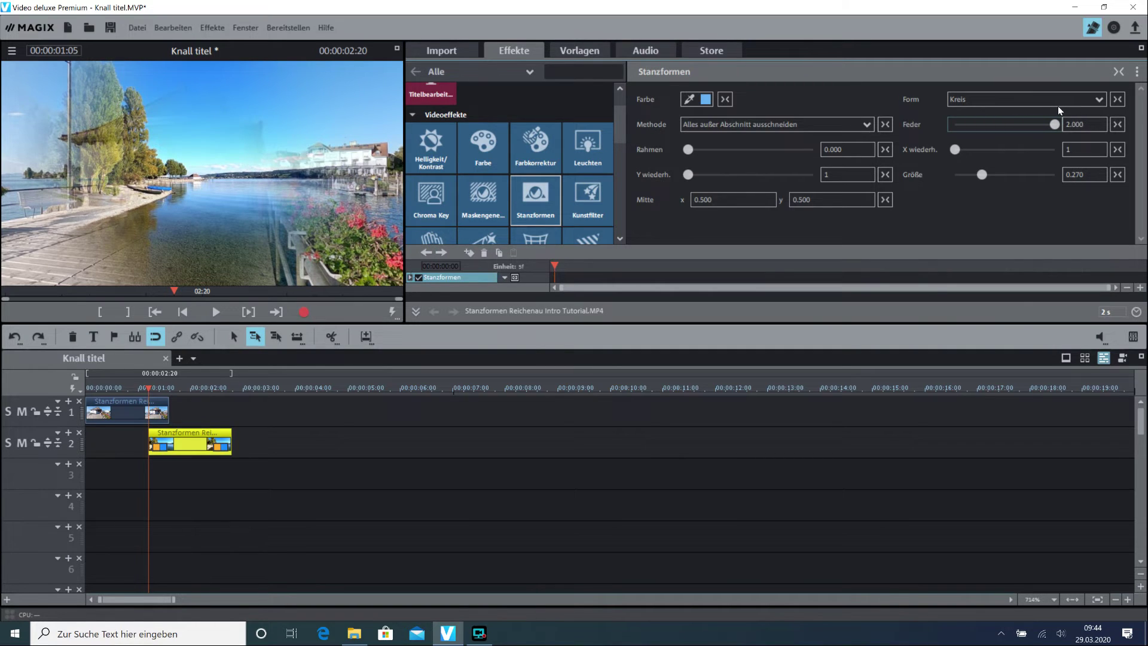
left_click_drag(1022, 122, 982, 130)
left_click_drag(977, 188, 950, 183)
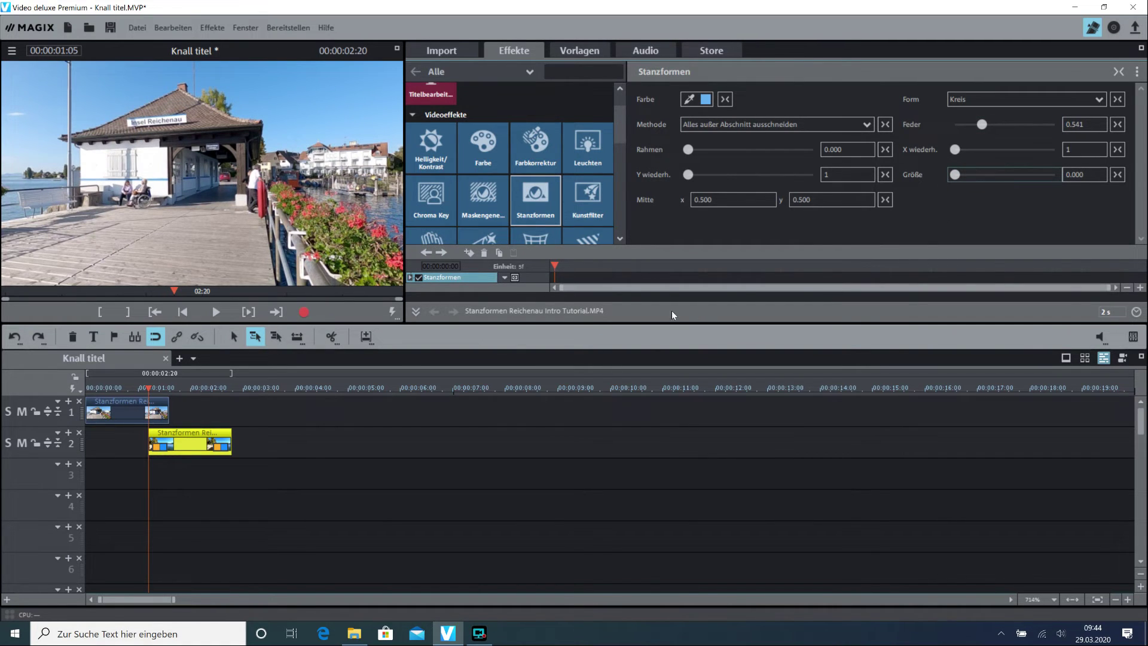
- Add a Stanzformen keyframe at the start of the second clip and another at 00:00:01:14, where the clips' overlap ends
left_click(469, 253)
left_click_drag(148, 388, 165, 386)
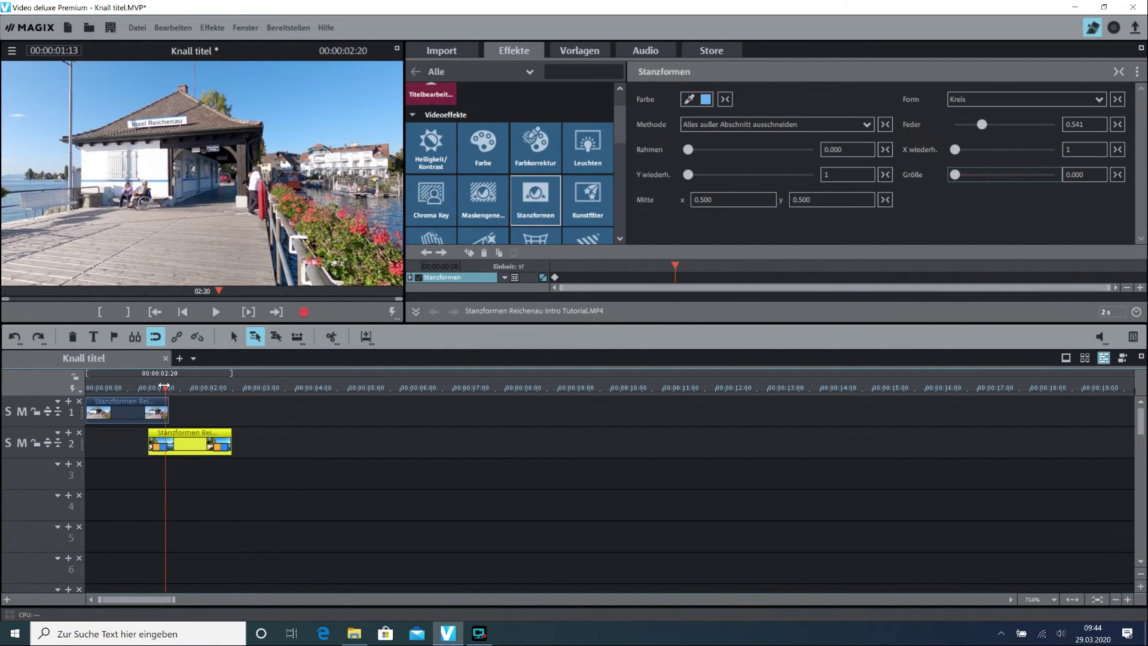
key("Right")
key("Right")
key("Left")
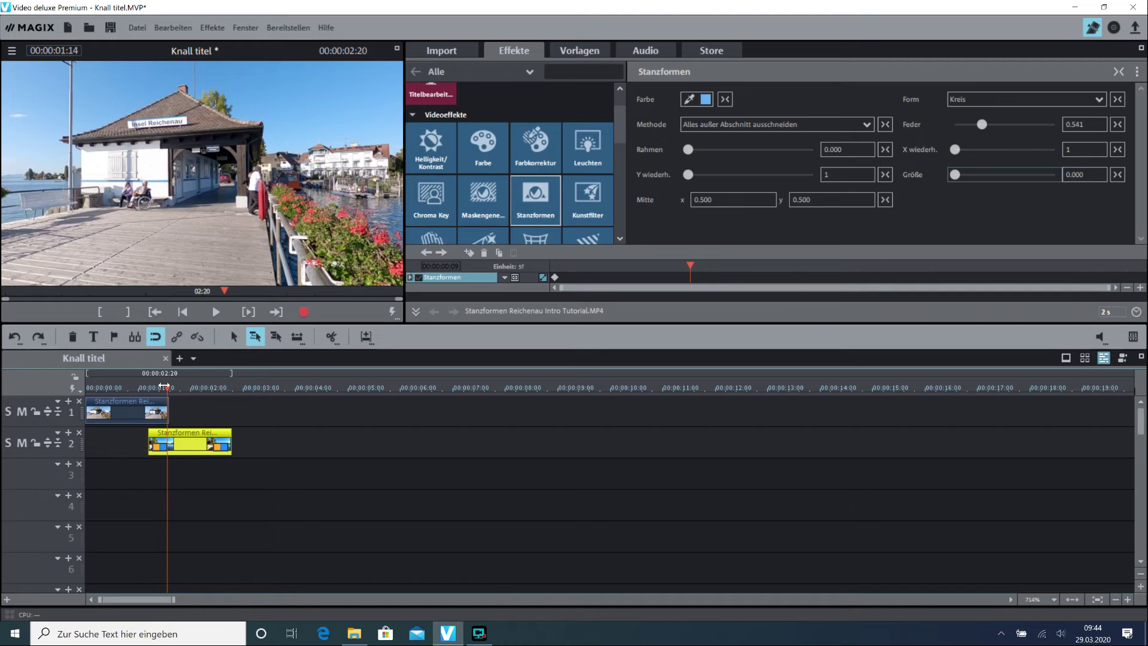
left_click(470, 254)
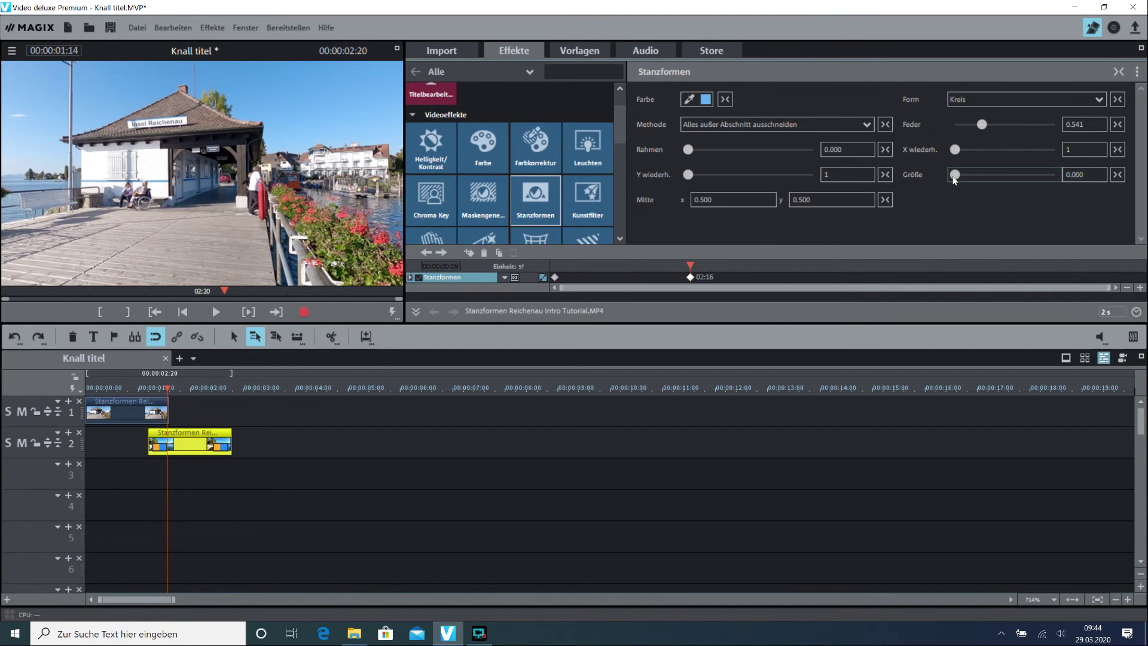
- Set the Größe at the second keyframe to 0.635 and scrub back to the first keyframe to check the transition
left_click_drag(956, 173, 1019, 176)
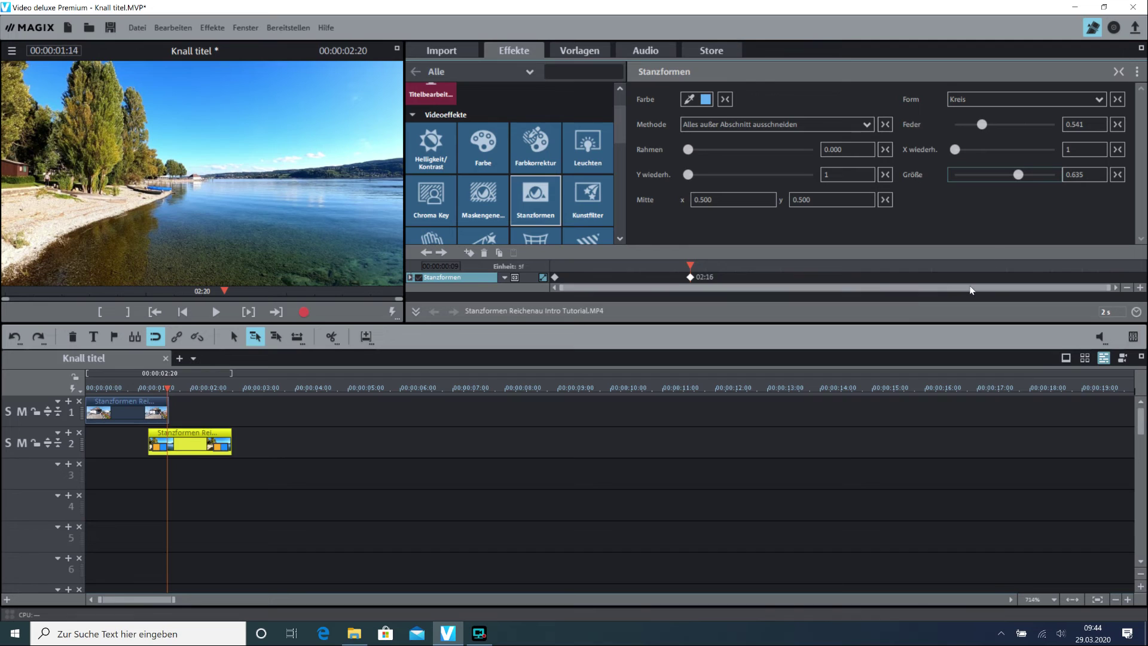
left_click_drag(656, 264, 550, 265)
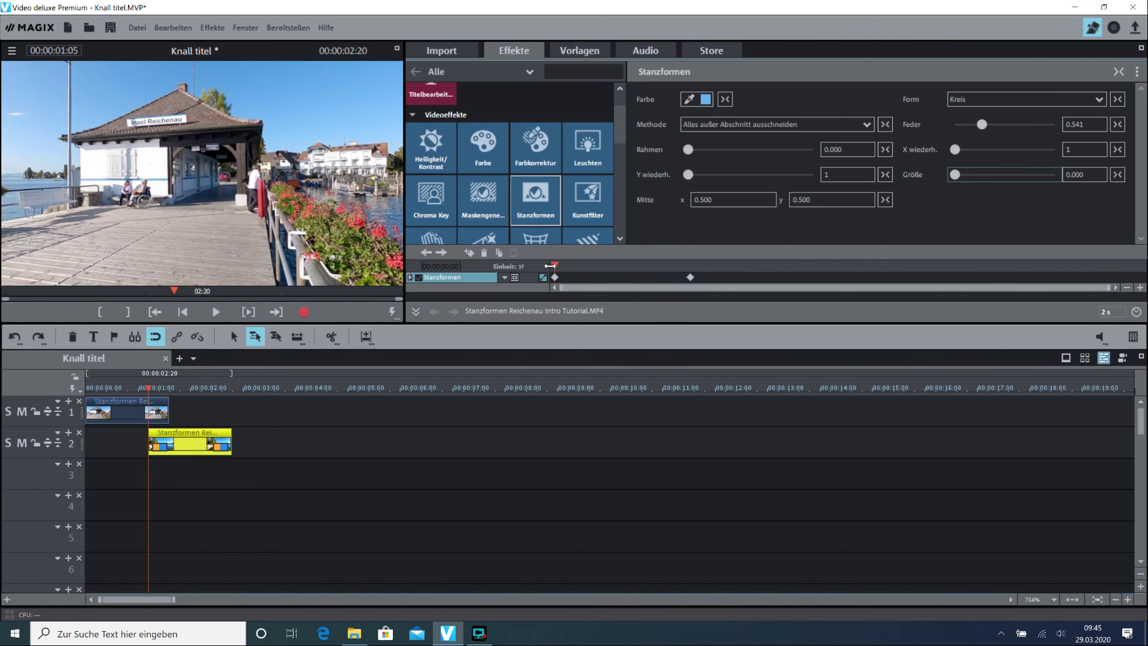
left_click(480, 628)
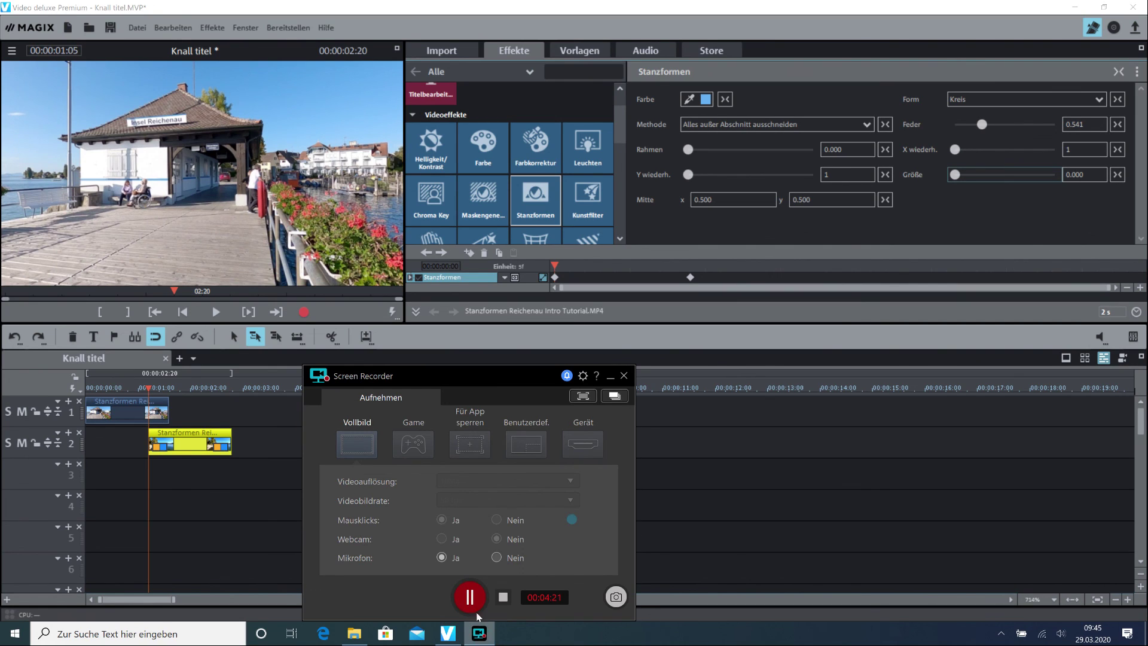